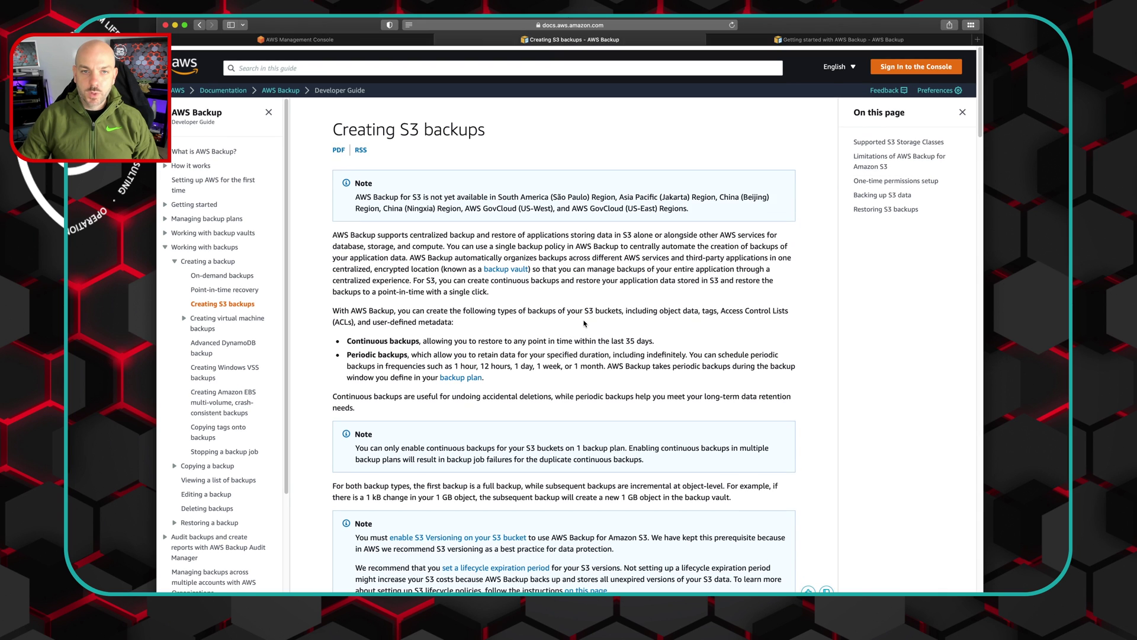
- Review the AWS Backup limitations for Amazon S3 and the Getting started with AWS Backup guide
scroll(458, 269, down, 15)
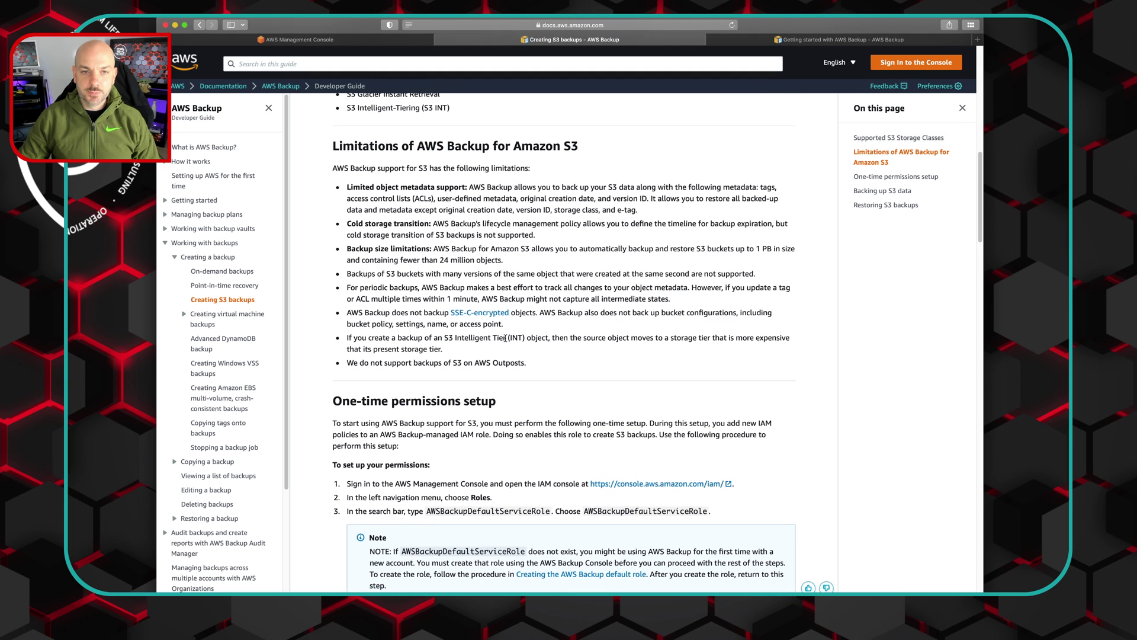
click(806, 40)
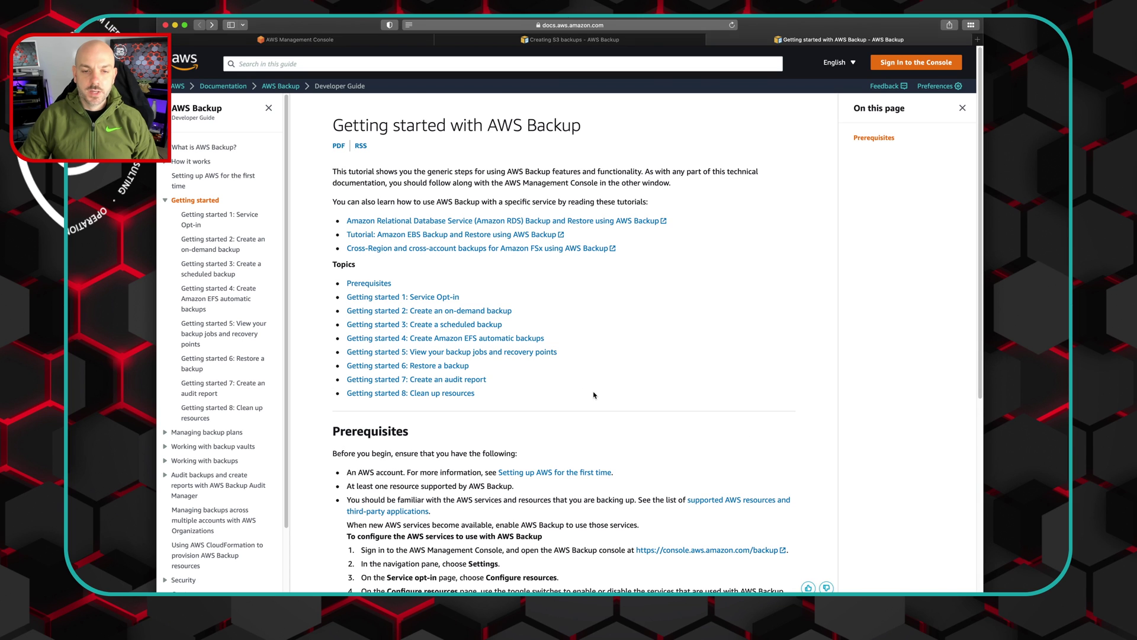
scroll(594, 395, down, 1)
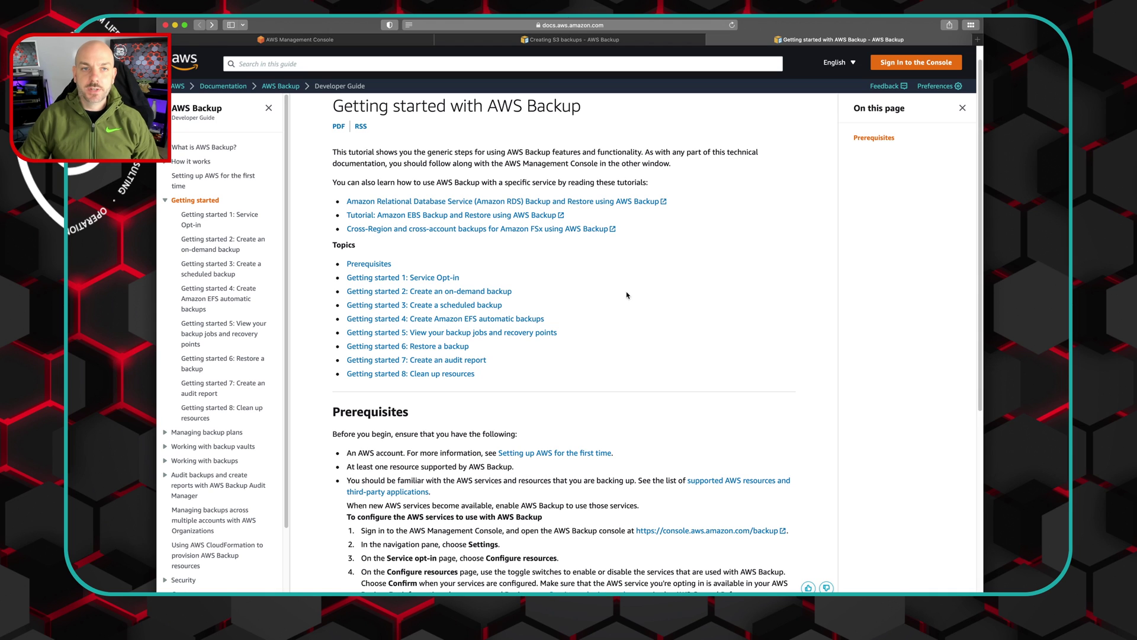
- In the AWS console, start creating a new S3 bucket and name it CyberInsight-Test
click(354, 43)
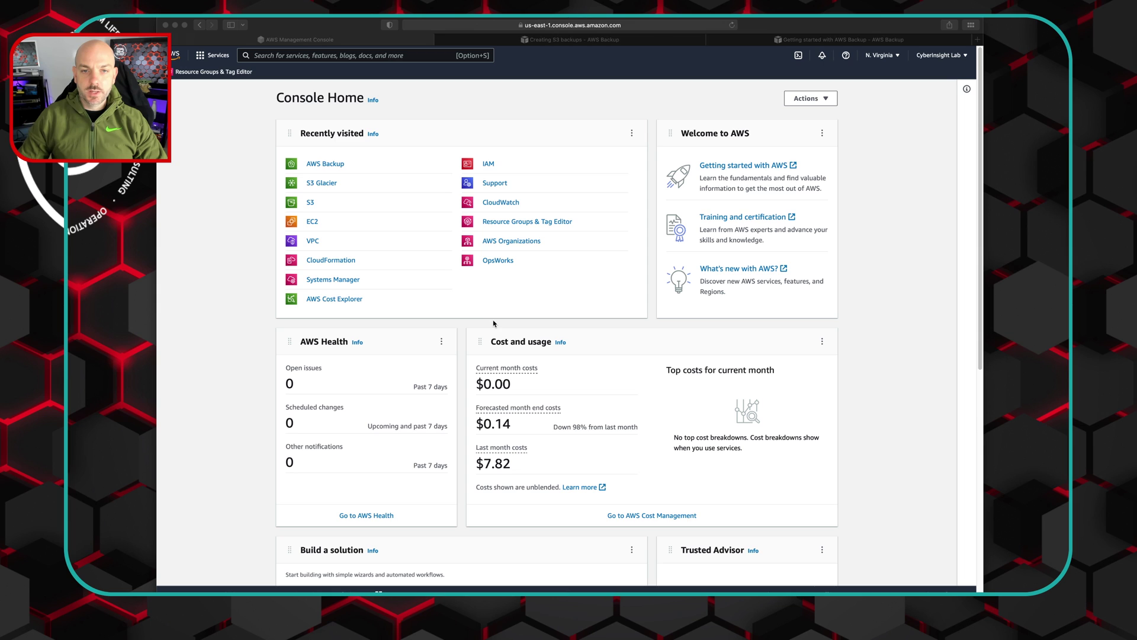
click(937, 352)
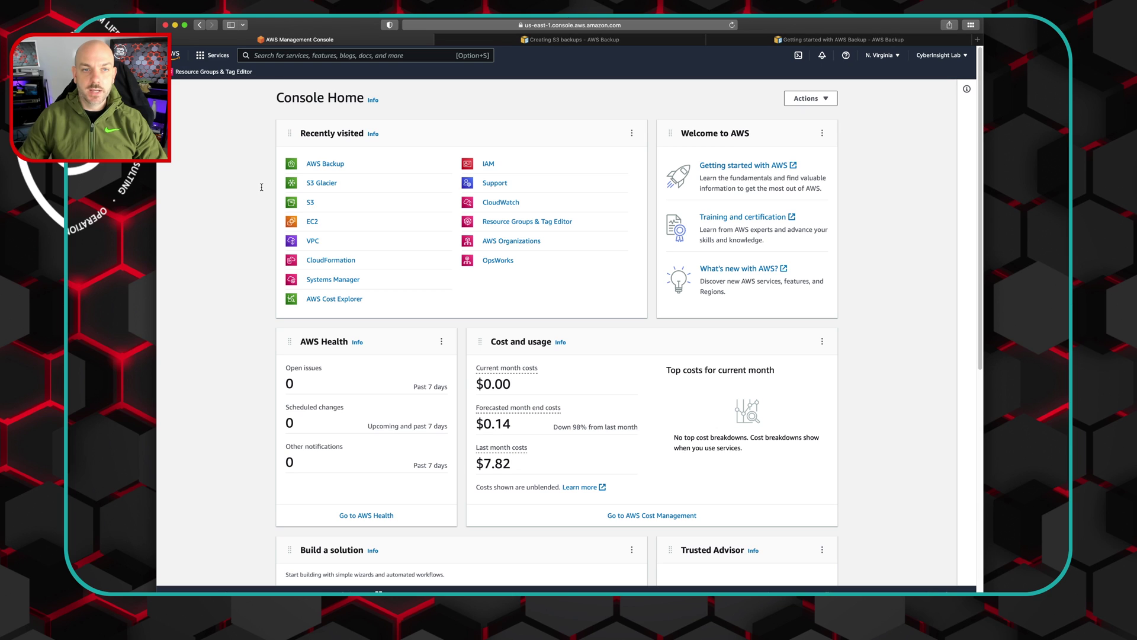
click(311, 204)
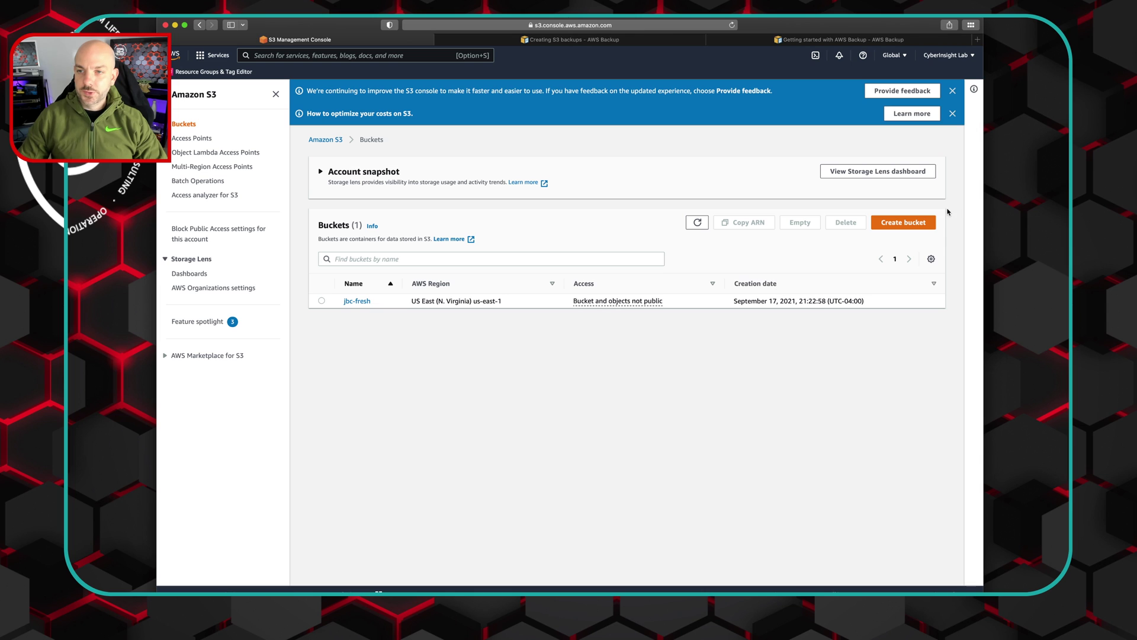
click(914, 223)
click(275, 229)
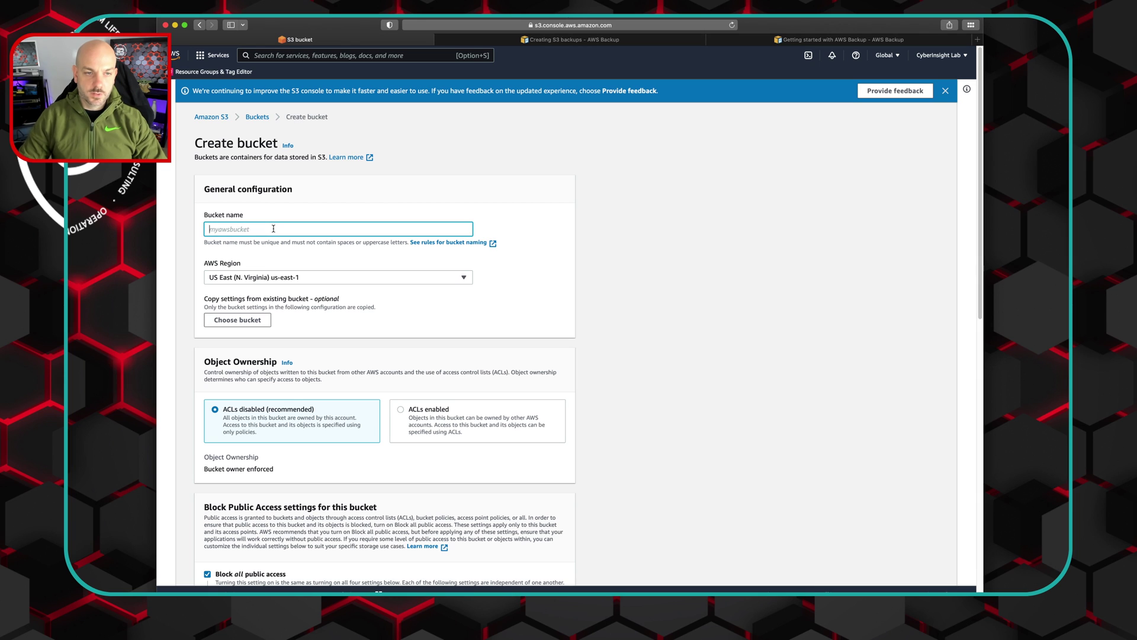
text(CyberInsight-Test)
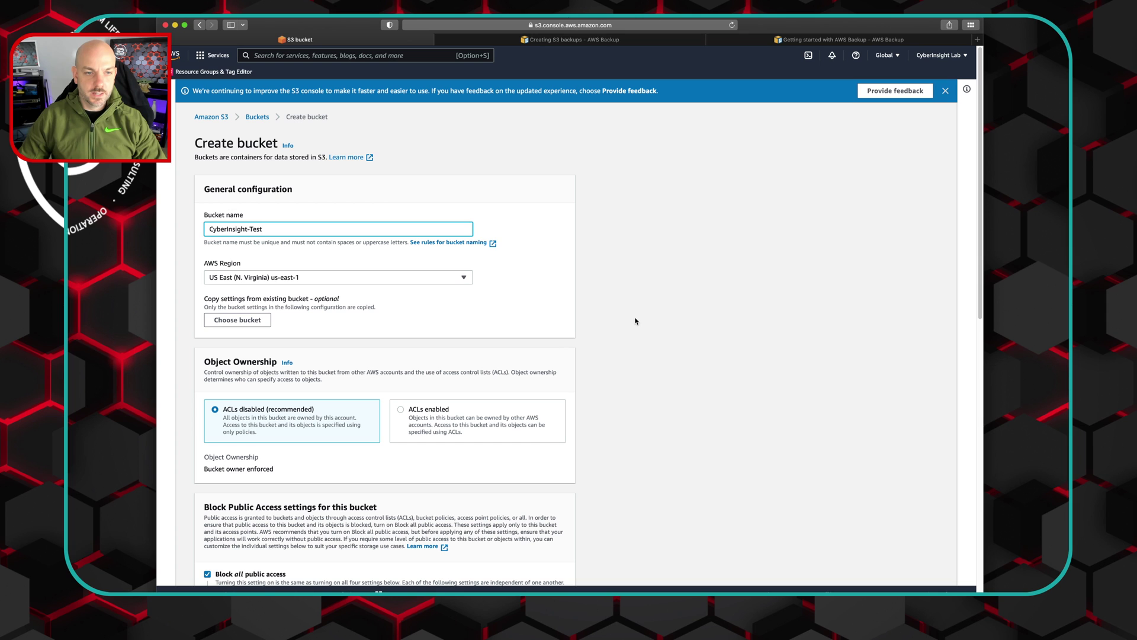
- Try turning off the blocking of all public access for the new bucket, and turn it back on
scroll(635, 321, down, 2)
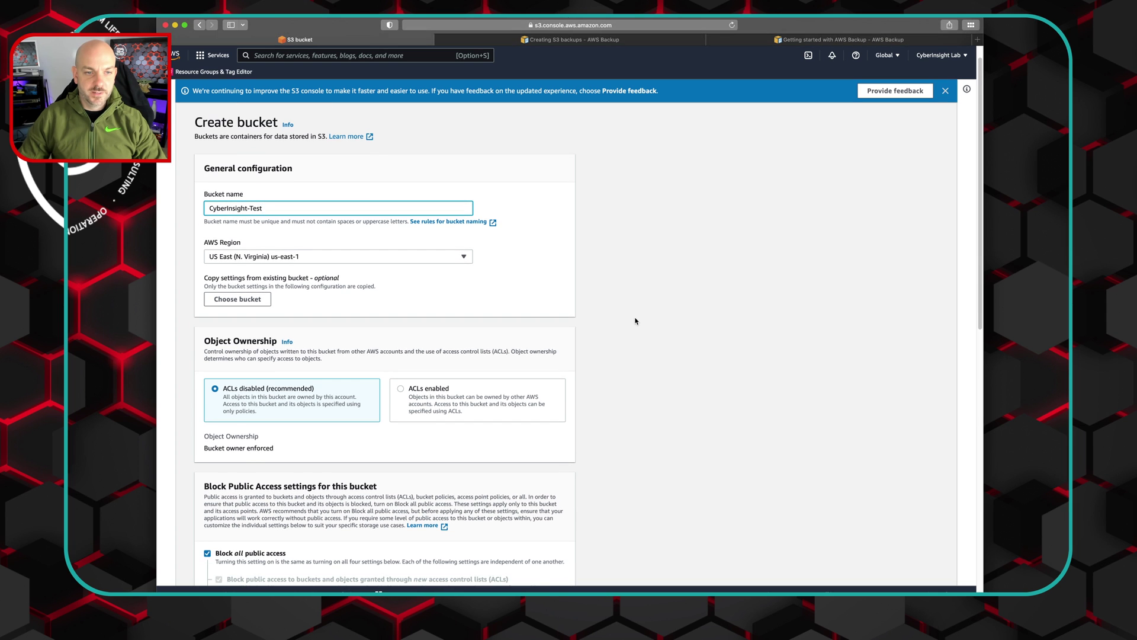
scroll(636, 321, down, 5)
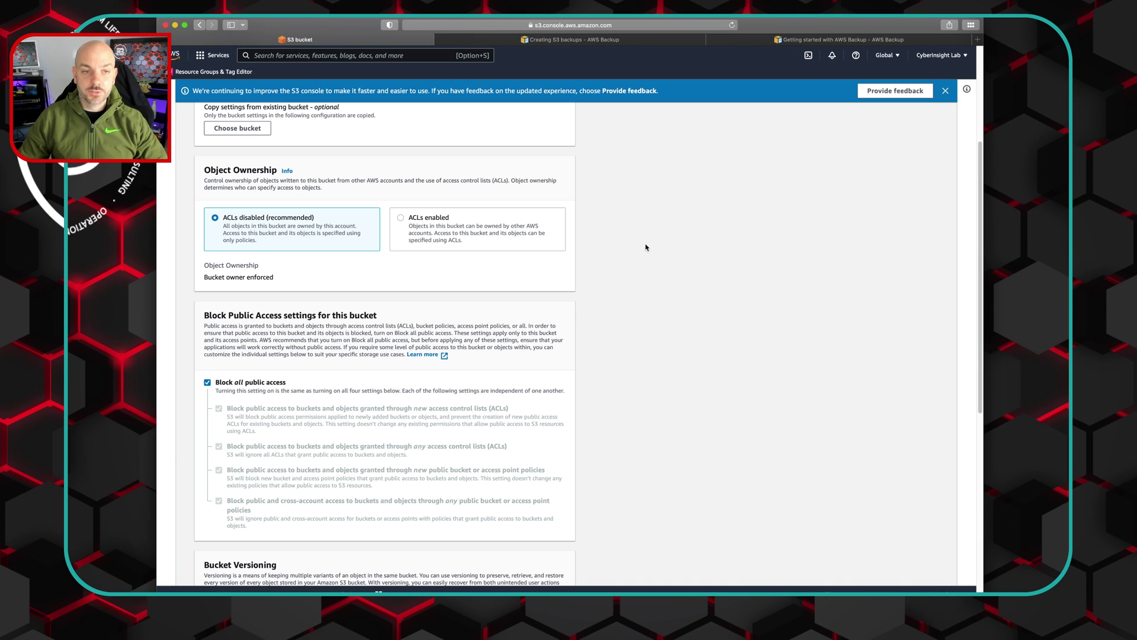
scroll(618, 327, down, 3)
scroll(618, 330, down, 3)
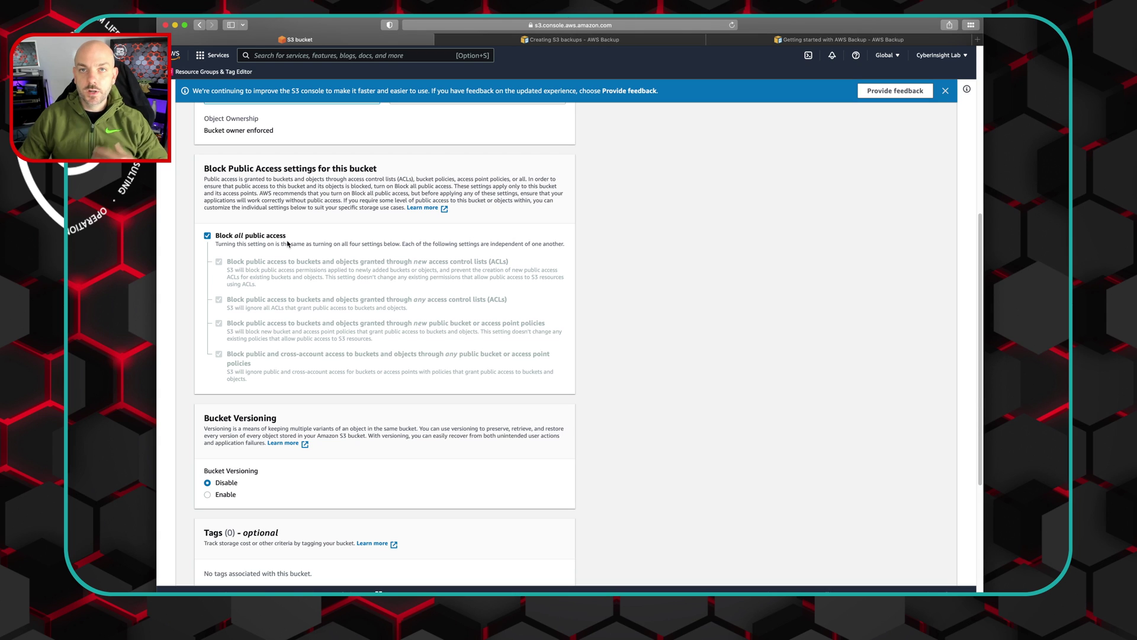
click(208, 235)
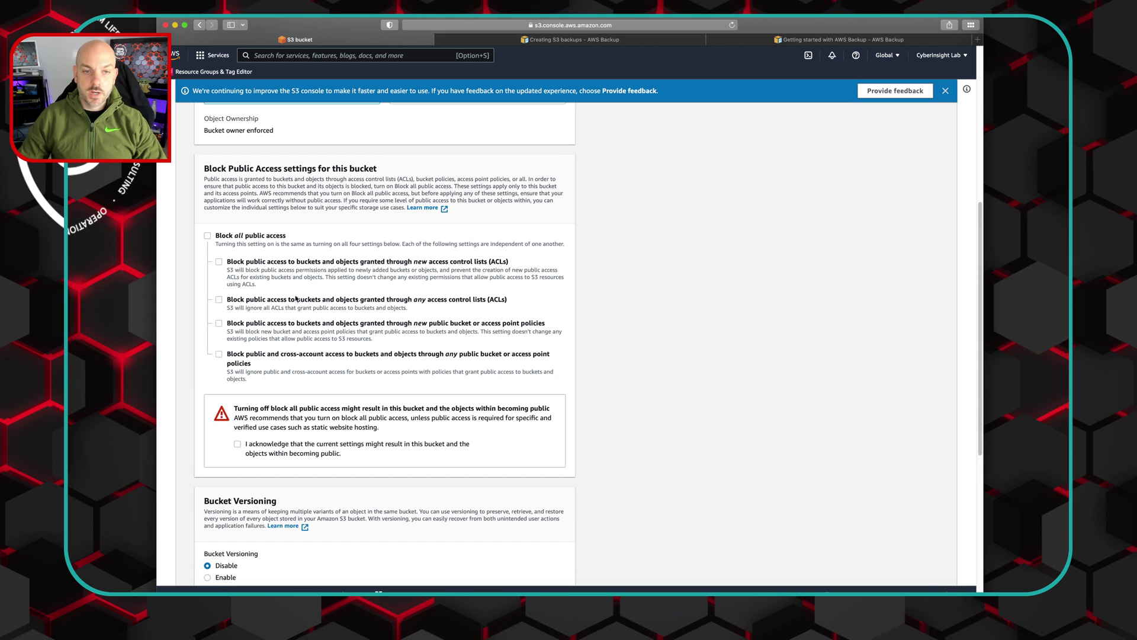
click(208, 236)
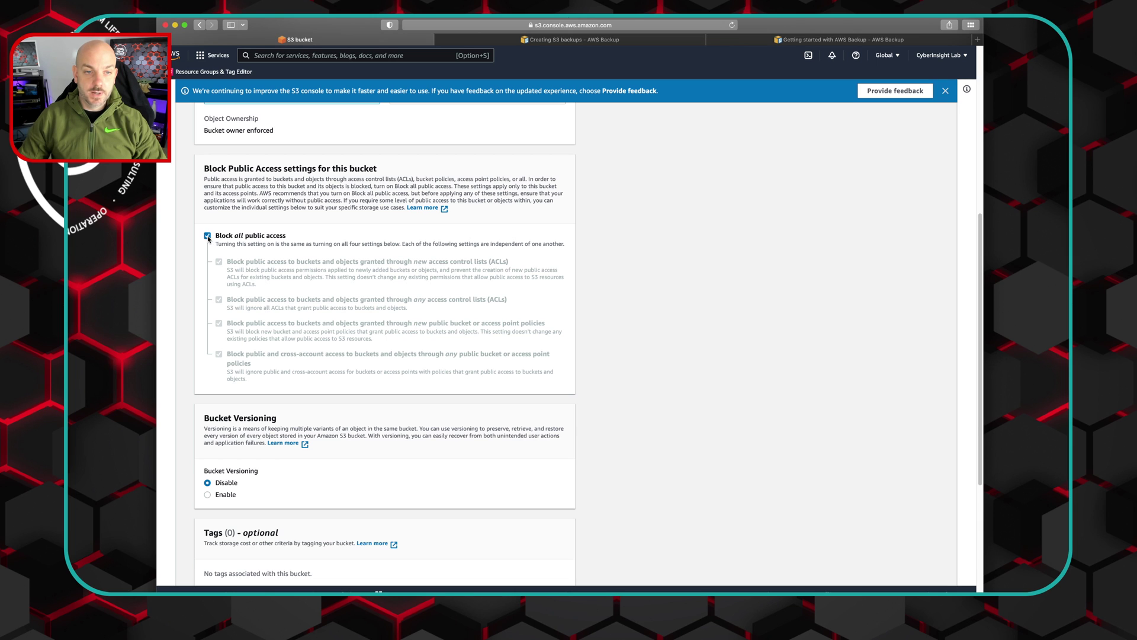
- Check the S3 versioning prerequisite in the AWS Backup documentation and enable Bucket Versioning for the new bucket
scroll(320, 296, down, 2)
scroll(423, 299, down, 3)
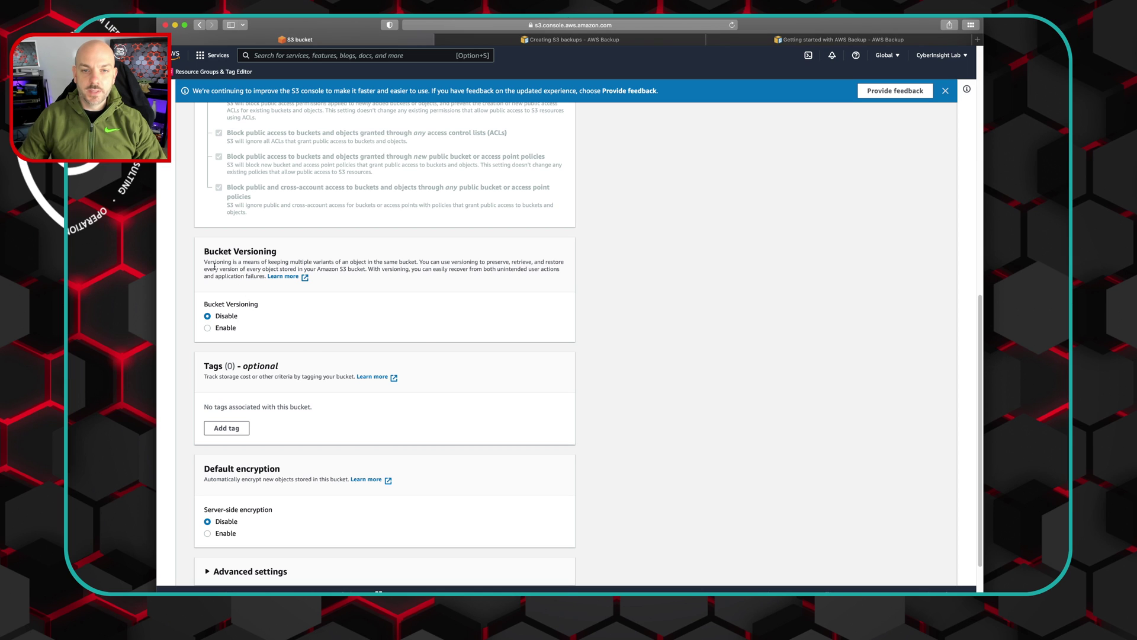
click(597, 42)
scroll(673, 394, down, 1)
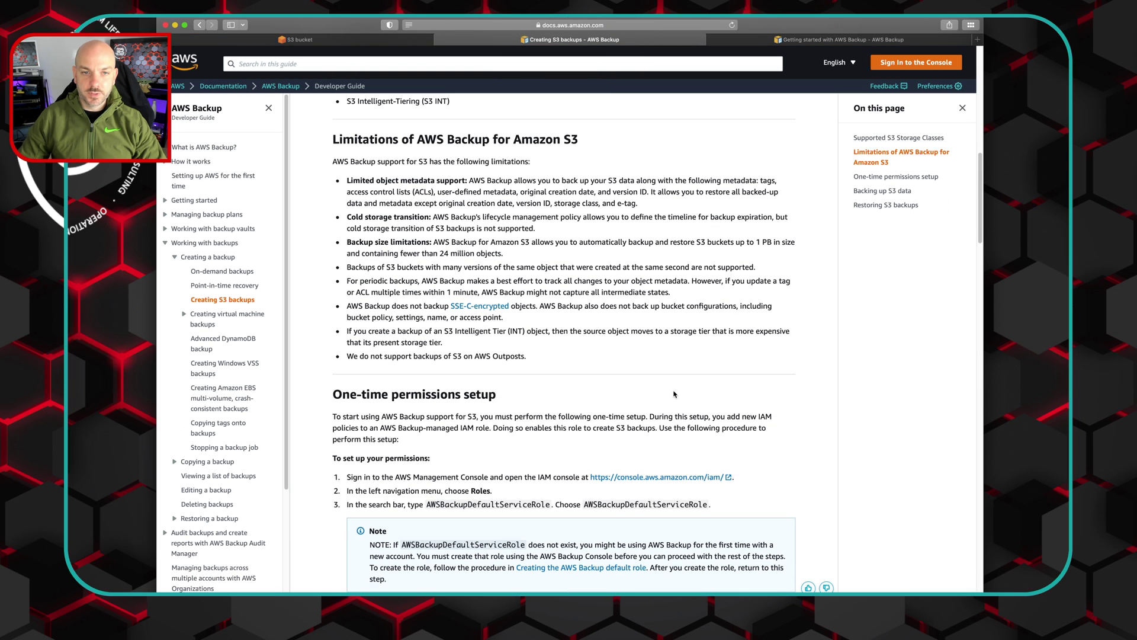
scroll(674, 394, up, 10)
scroll(673, 394, up, 4)
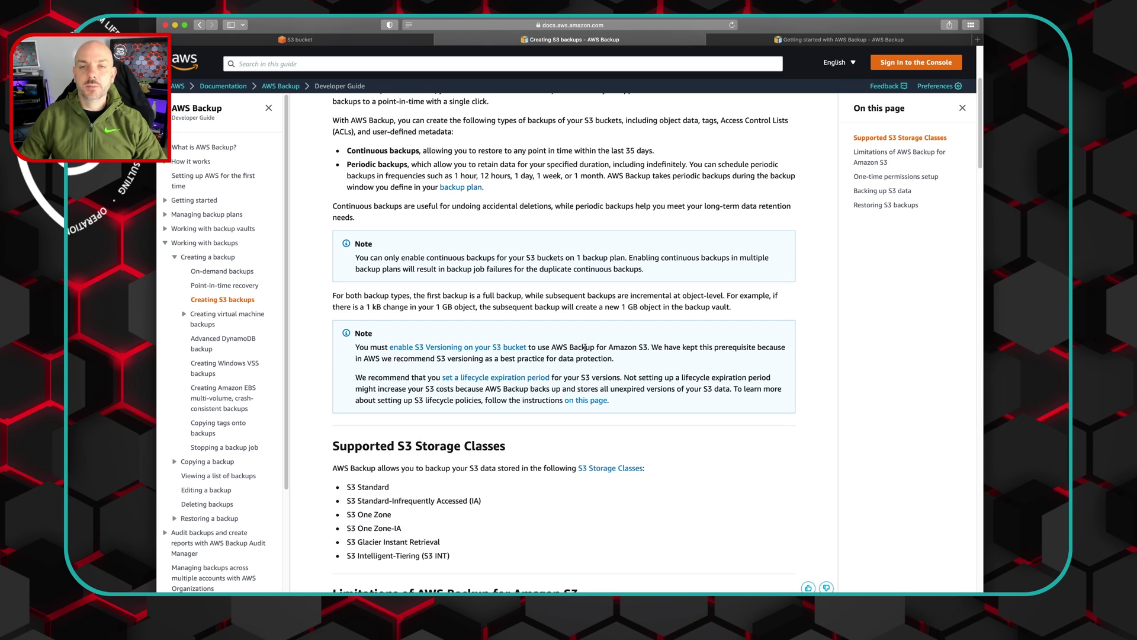
click(333, 40)
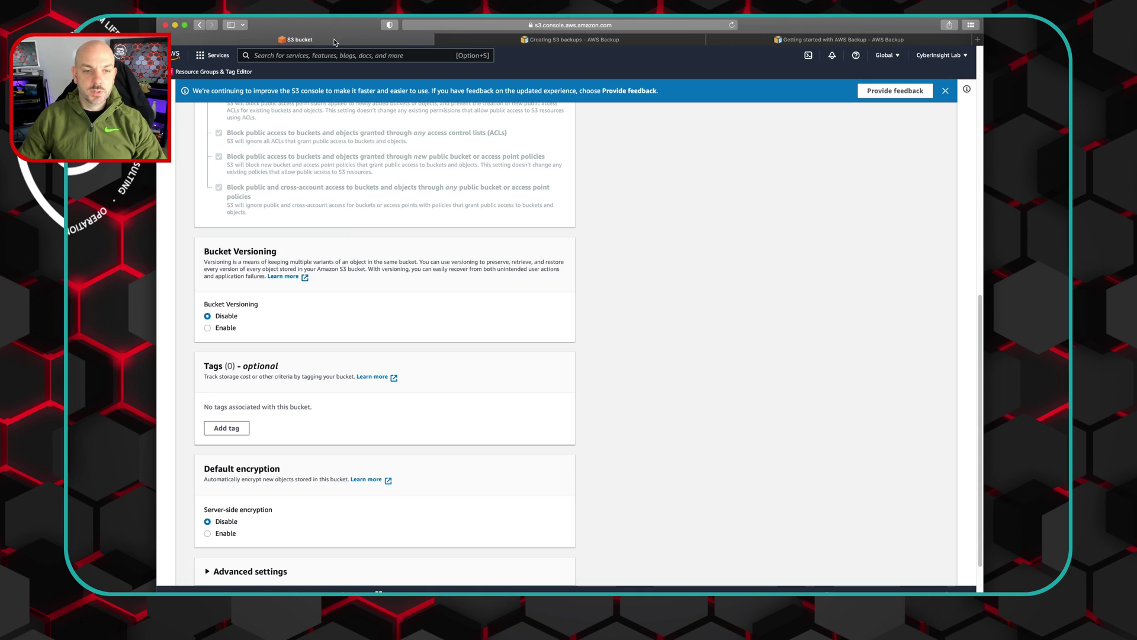
click(207, 328)
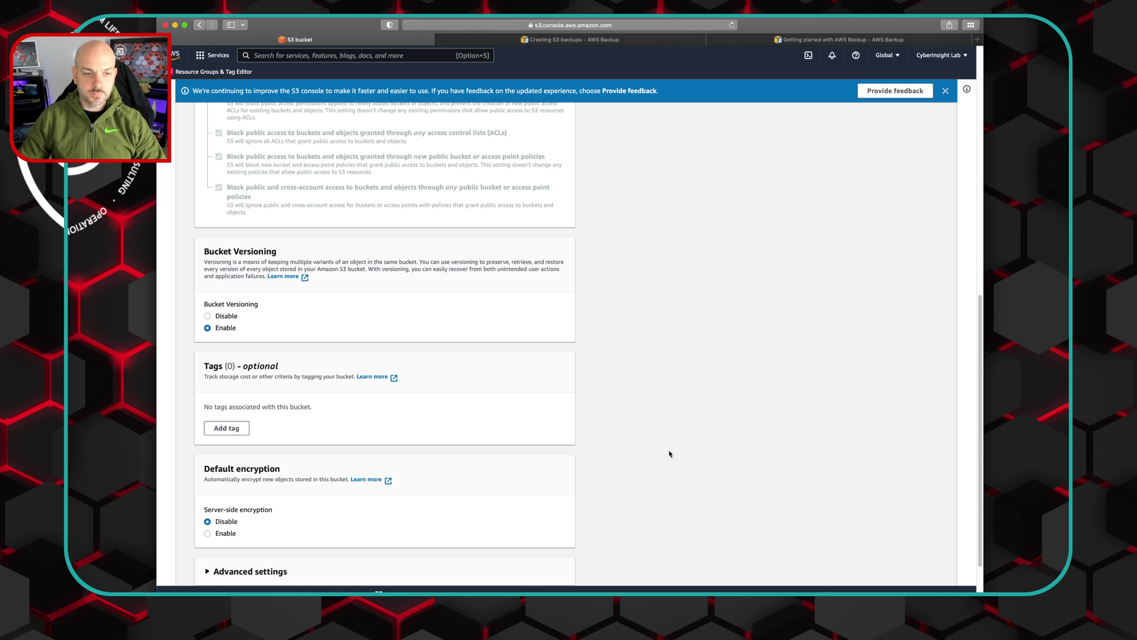
- Add a bucket tag with key env and value prod, plus a second blank tag row
click(226, 429)
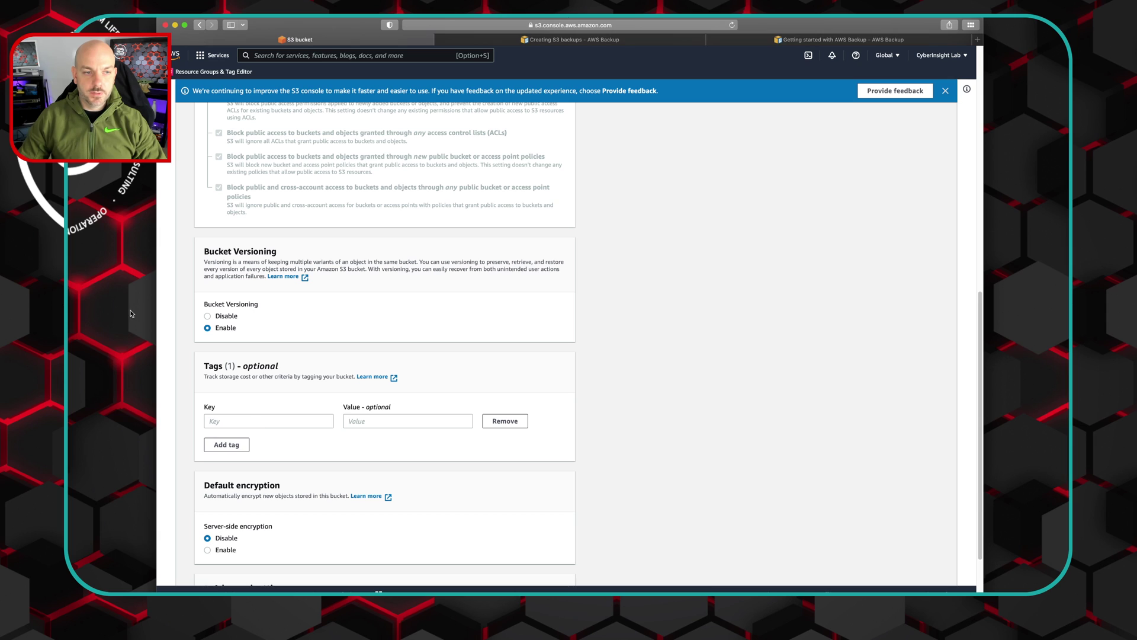
click(103, 282)
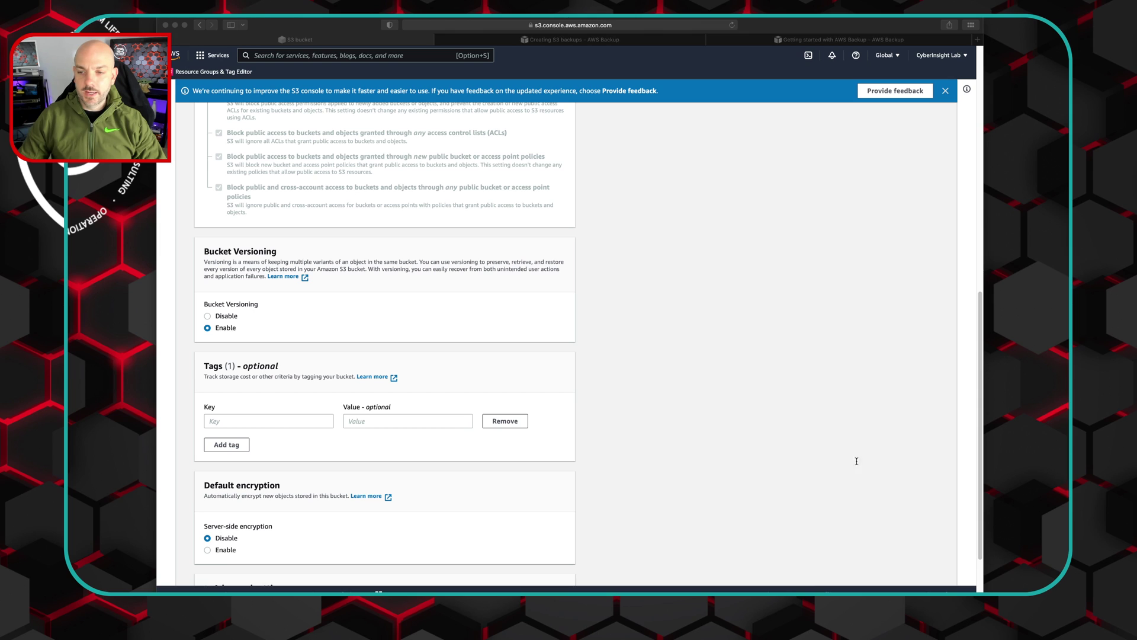
click(934, 439)
click(271, 422)
text(env)
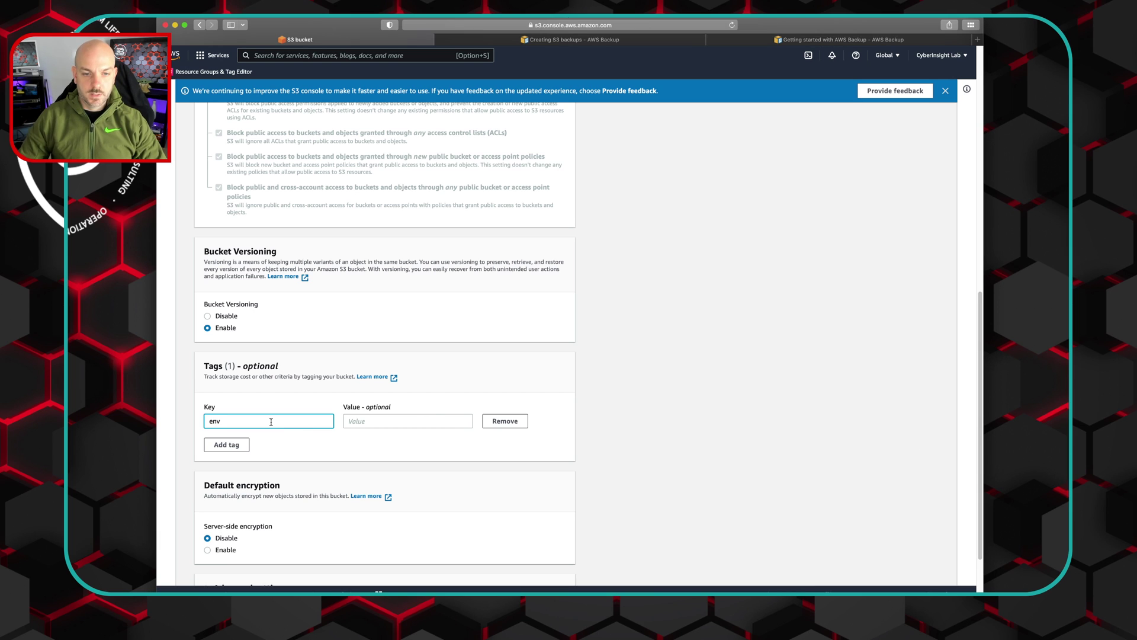
click(423, 417)
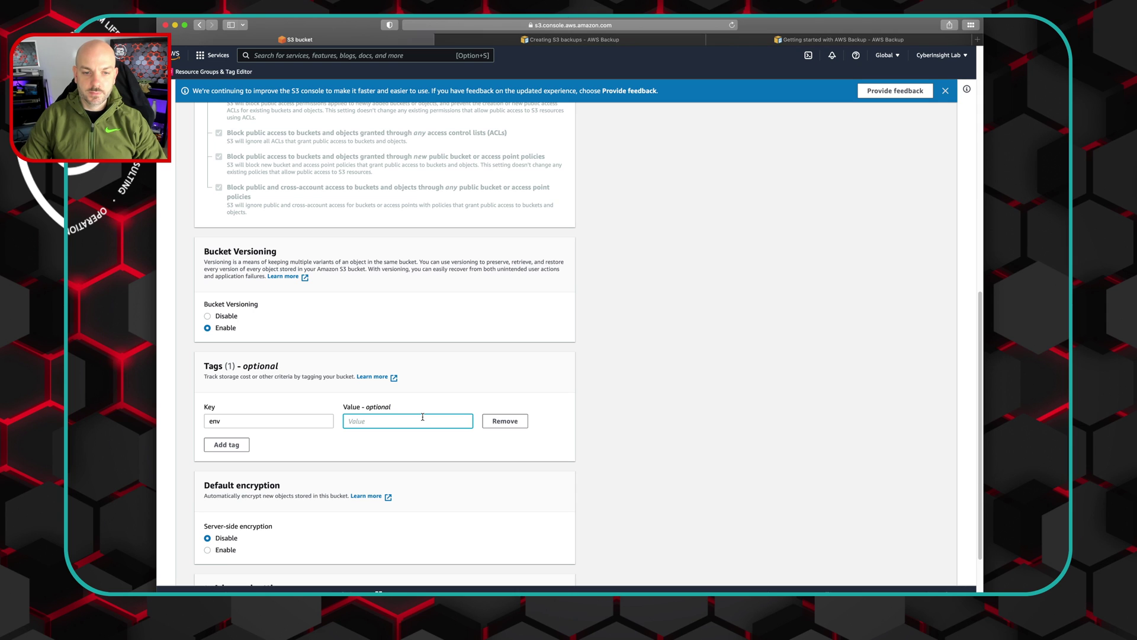
text(prod)
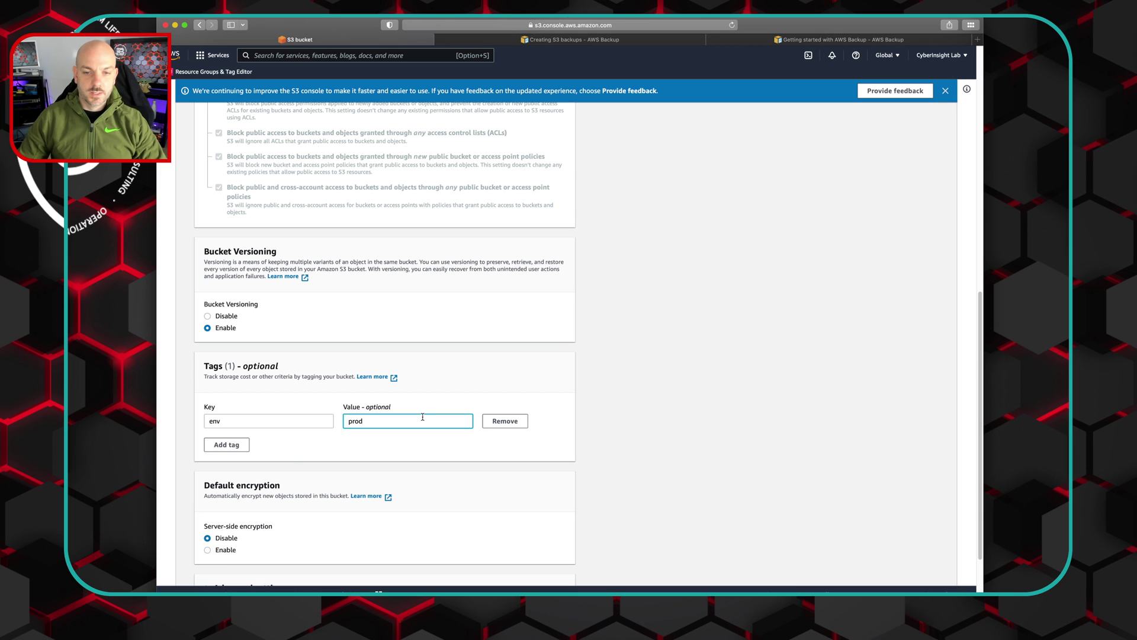
click(234, 448)
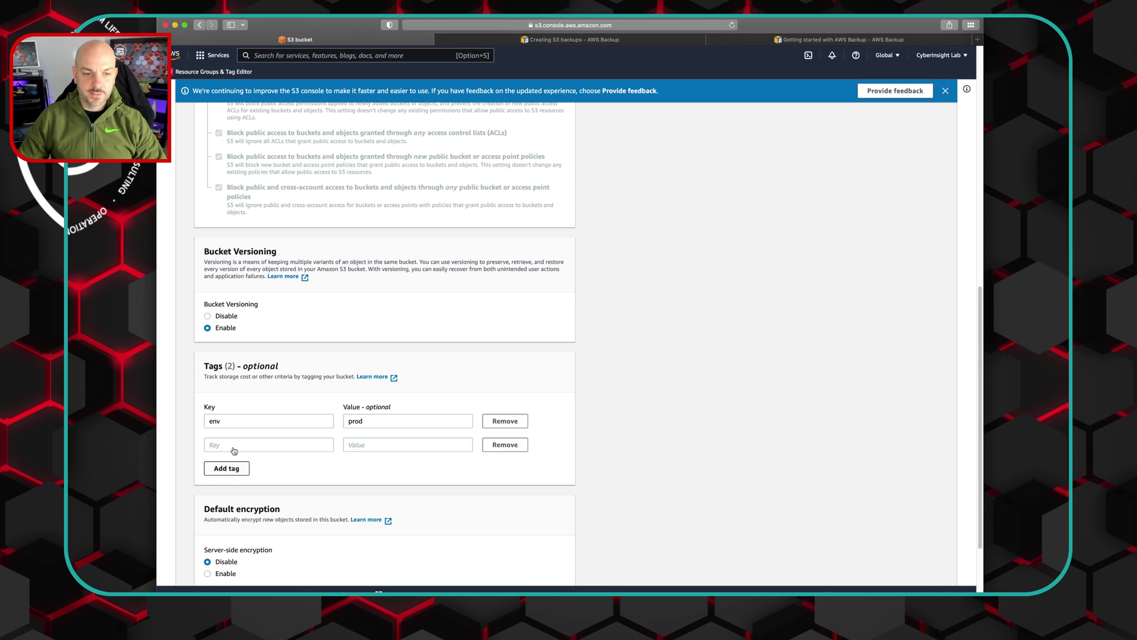
- Enable server-side encryption as the bucket's default encryption
scroll(414, 468, down, 4)
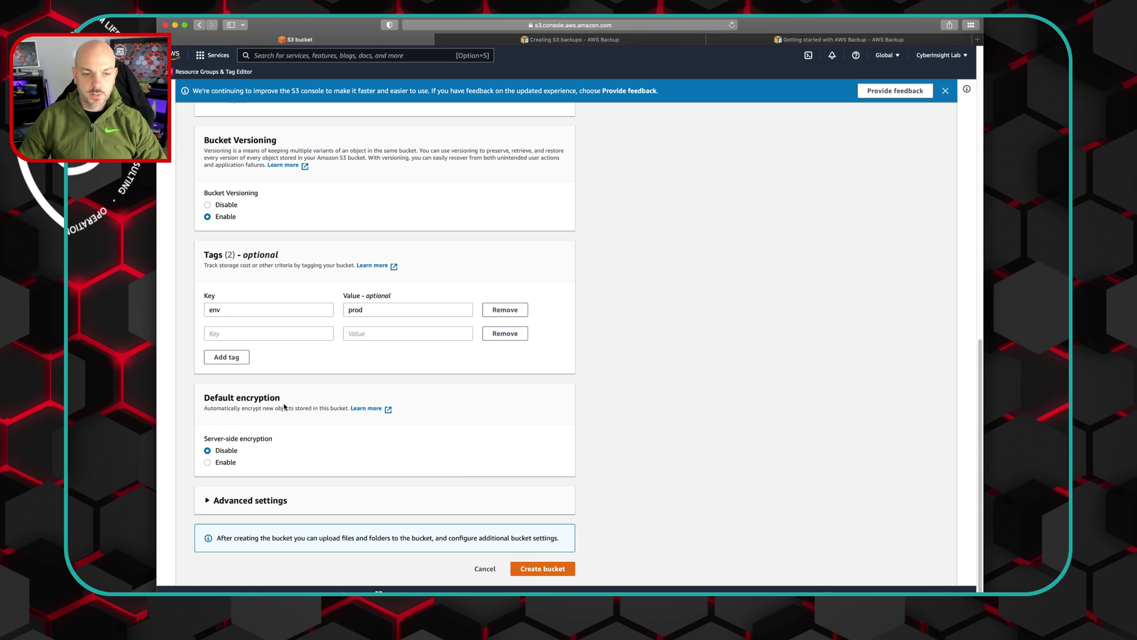
click(208, 462)
scroll(429, 454, down, 3)
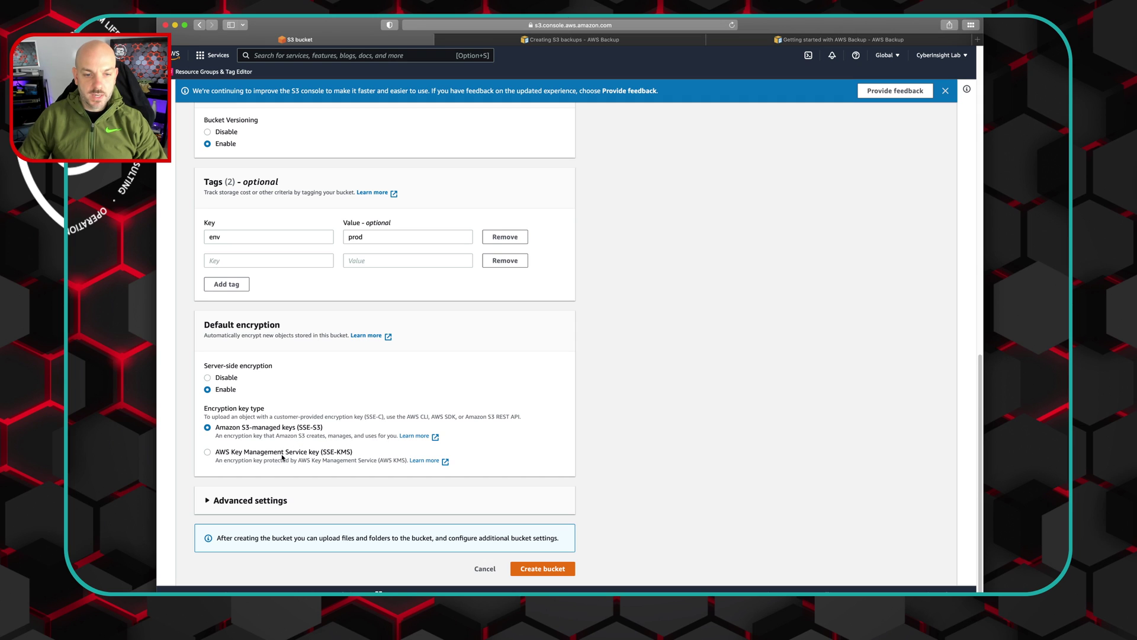
- Check the encryption limitations in the S3 backup documentation and set the bucket's encryption key type to AWS Key Management Service key (SSE-KMS)
click(600, 40)
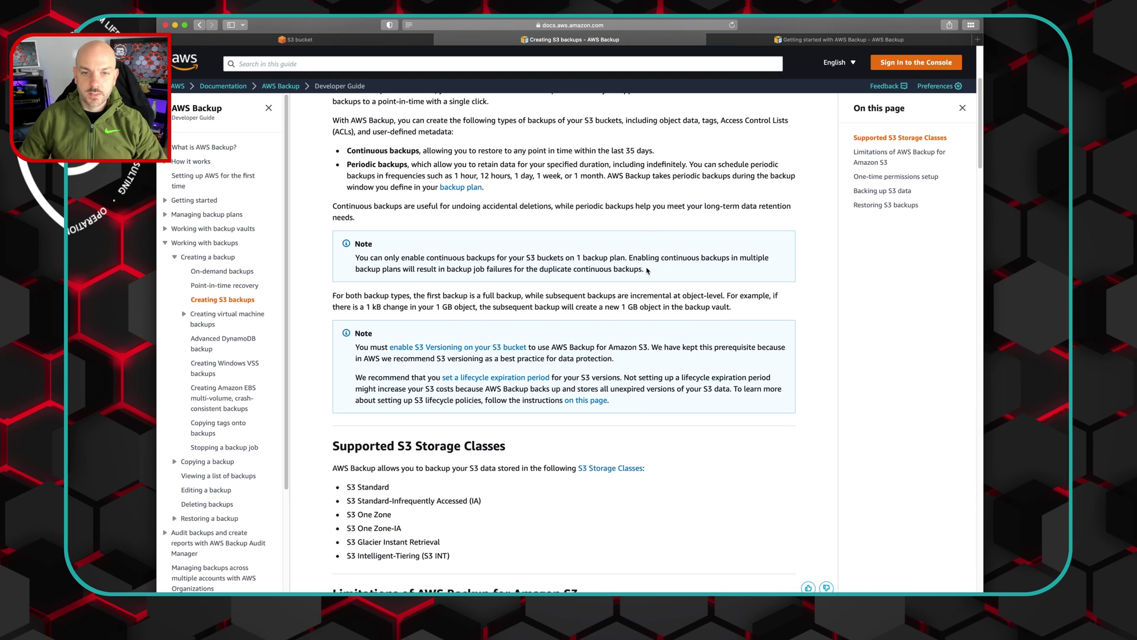
scroll(648, 271, down, 7)
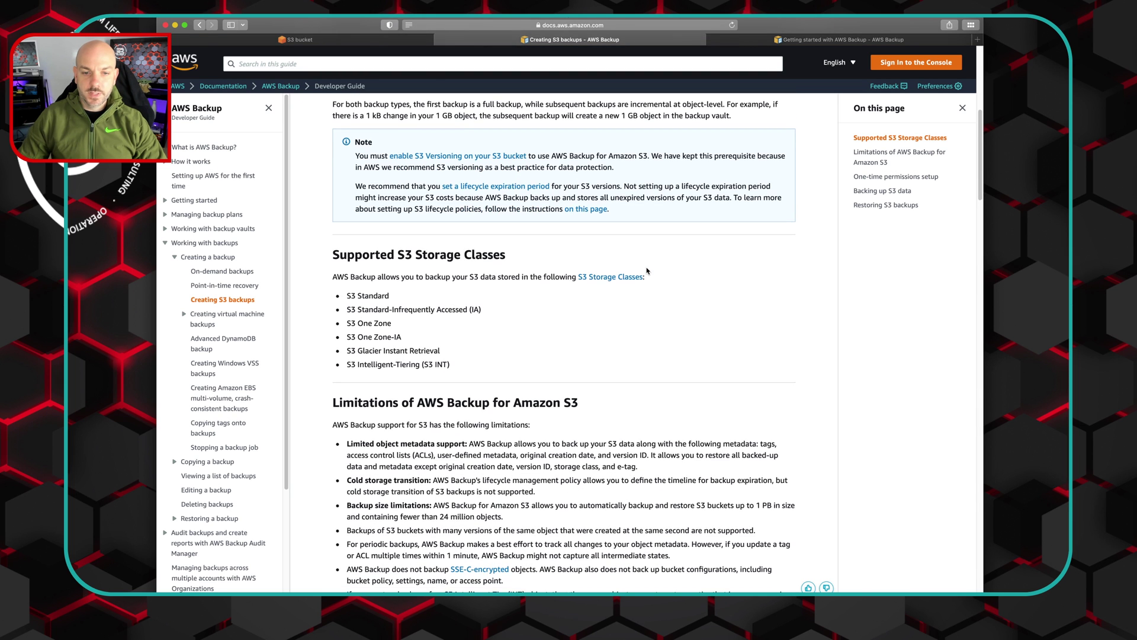
scroll(647, 271, down, 3)
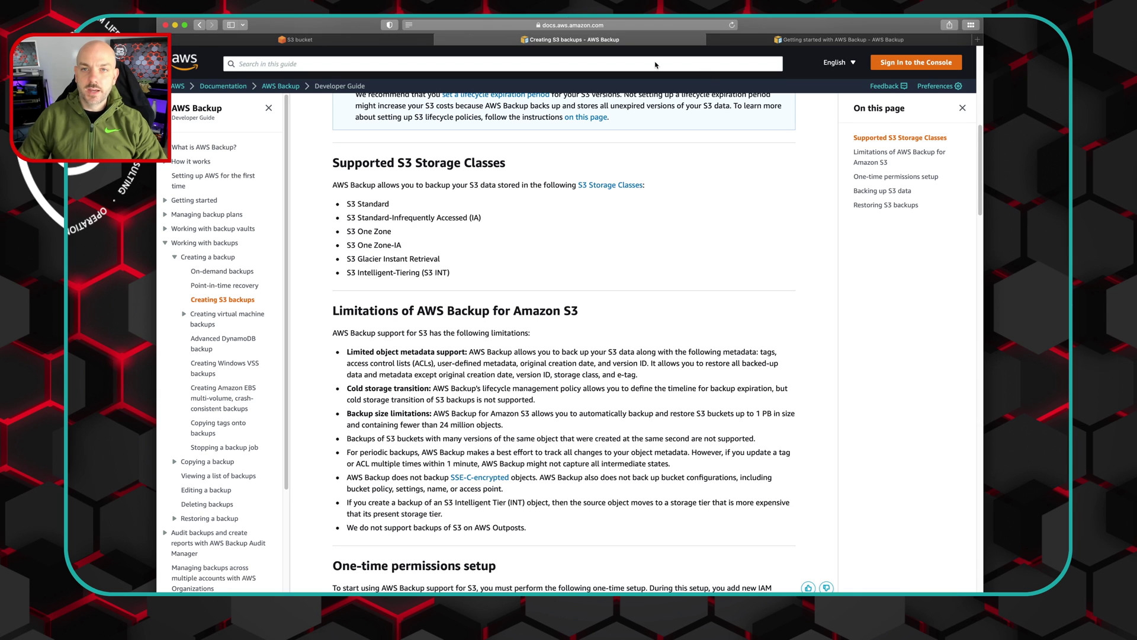
click(342, 37)
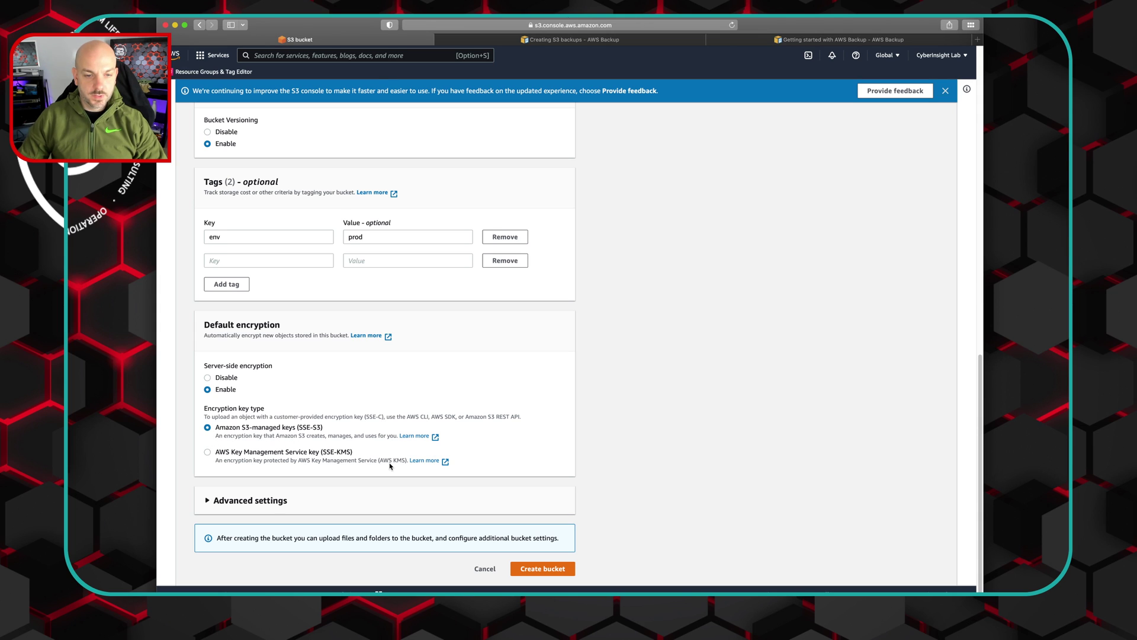
click(207, 452)
scroll(385, 498, down, 3)
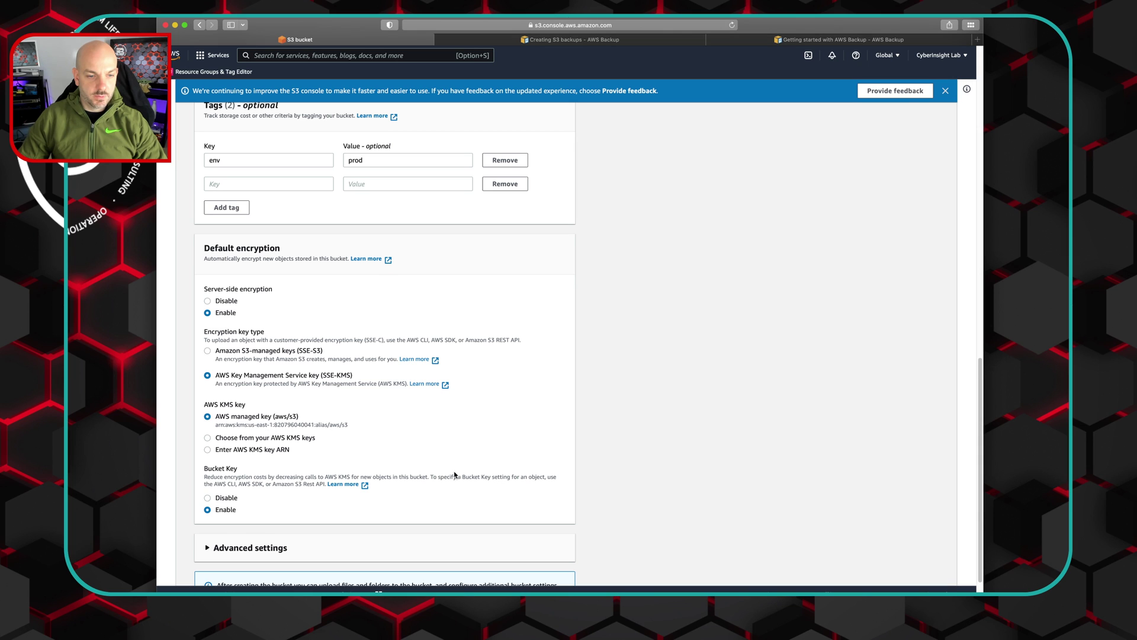
scroll(455, 474, down, 2)
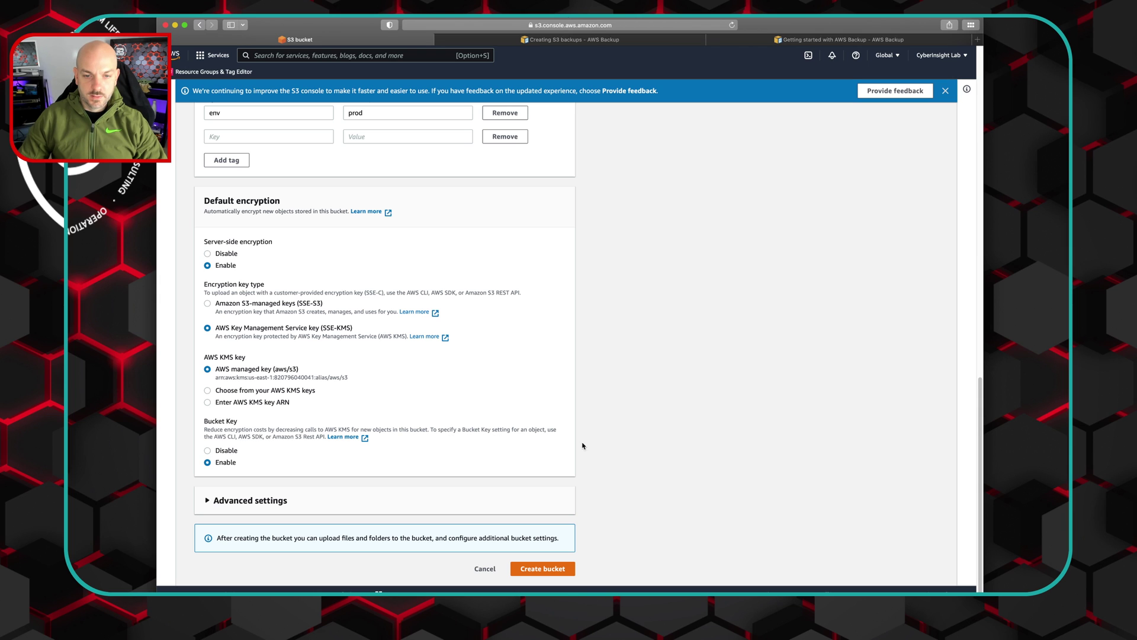
- Expand the bucket's advanced settings and review the Object Lock options together with the encryption choices
click(208, 501)
scroll(414, 496, down, 3)
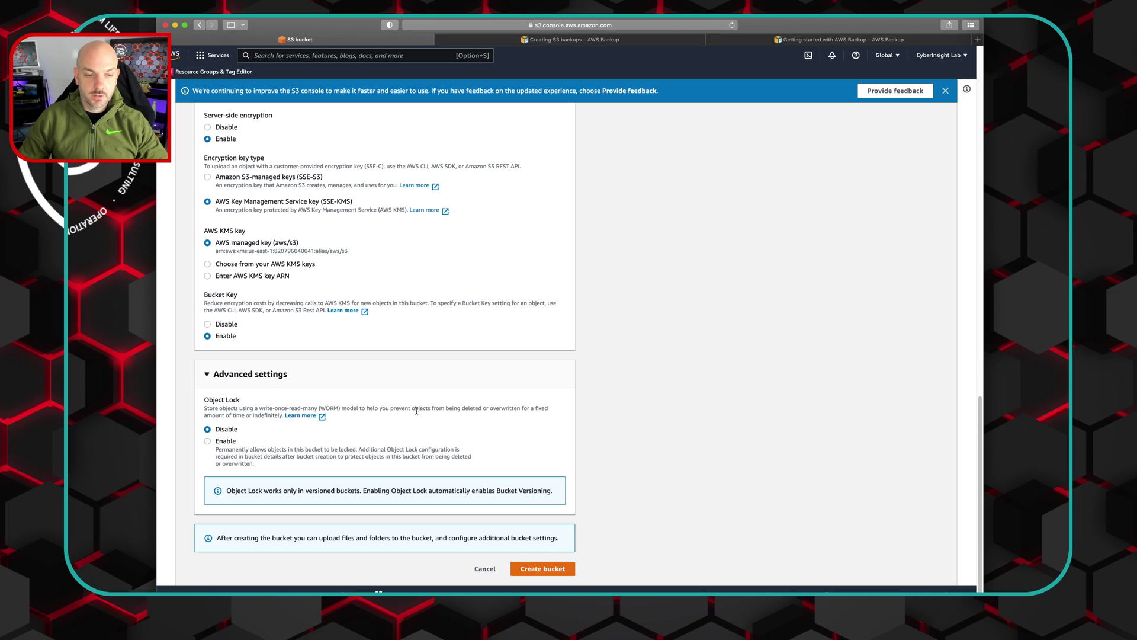
scroll(400, 439, up, 3)
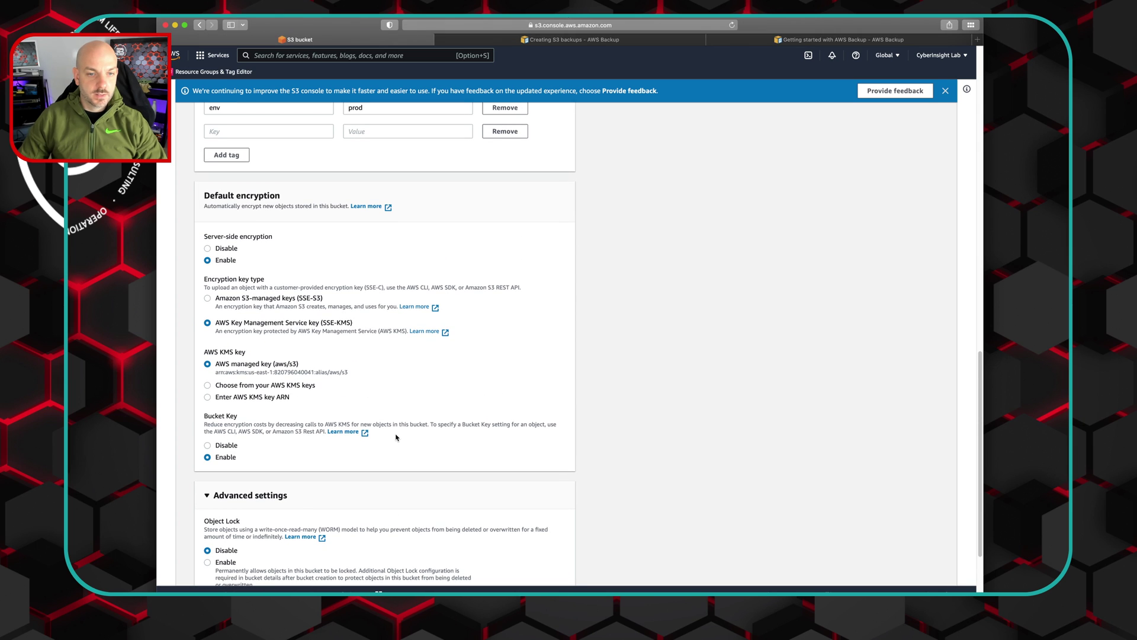
scroll(481, 559, down, 4)
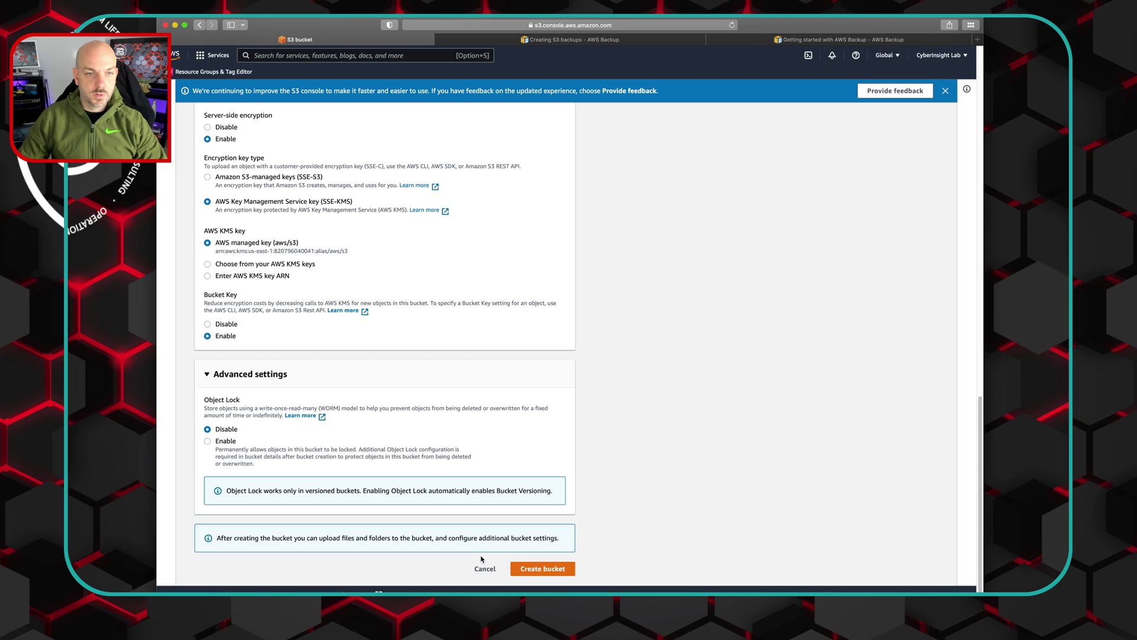
- Try to create the bucket and replace its name with the all-lowercase cyberinsight-test
click(546, 570)
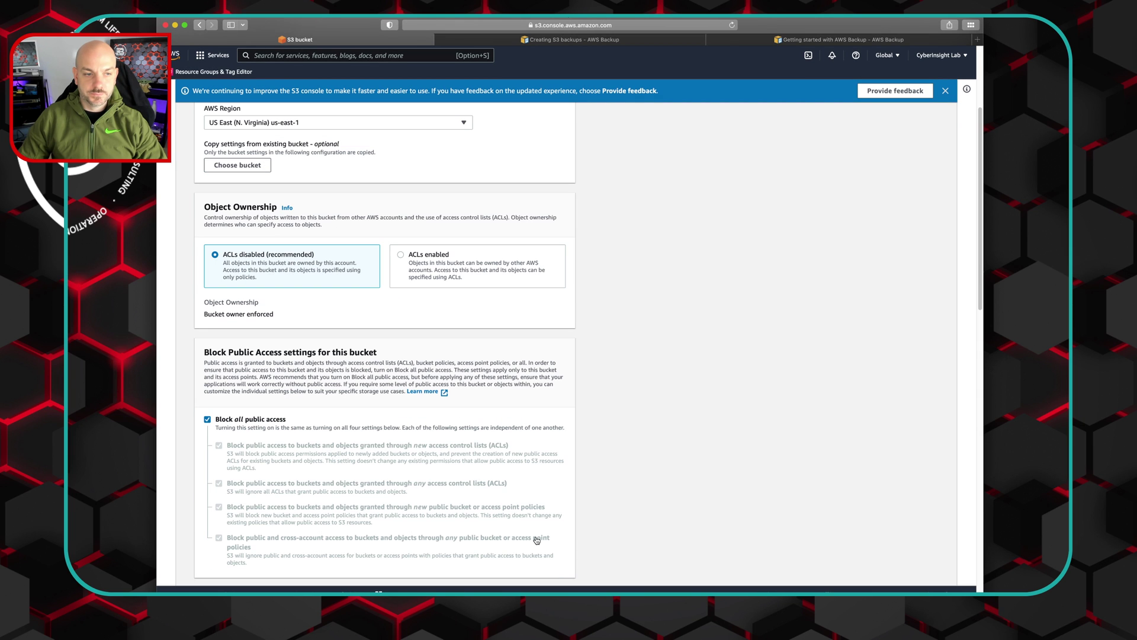
scroll(721, 468, up, 5)
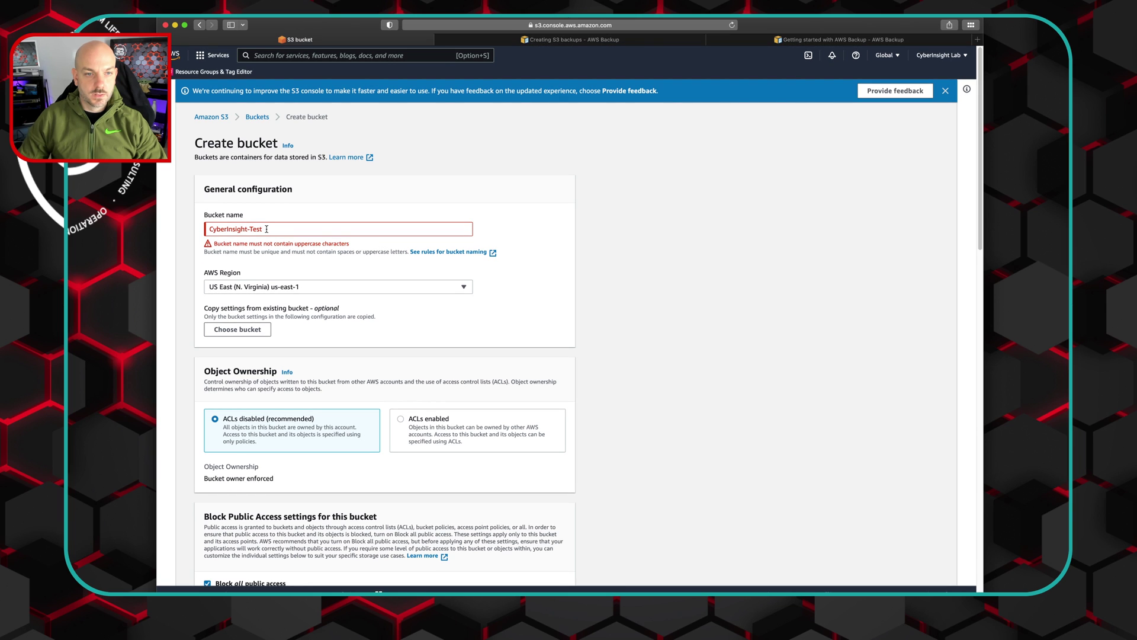
drag(266, 230, 166, 227)
text(c)
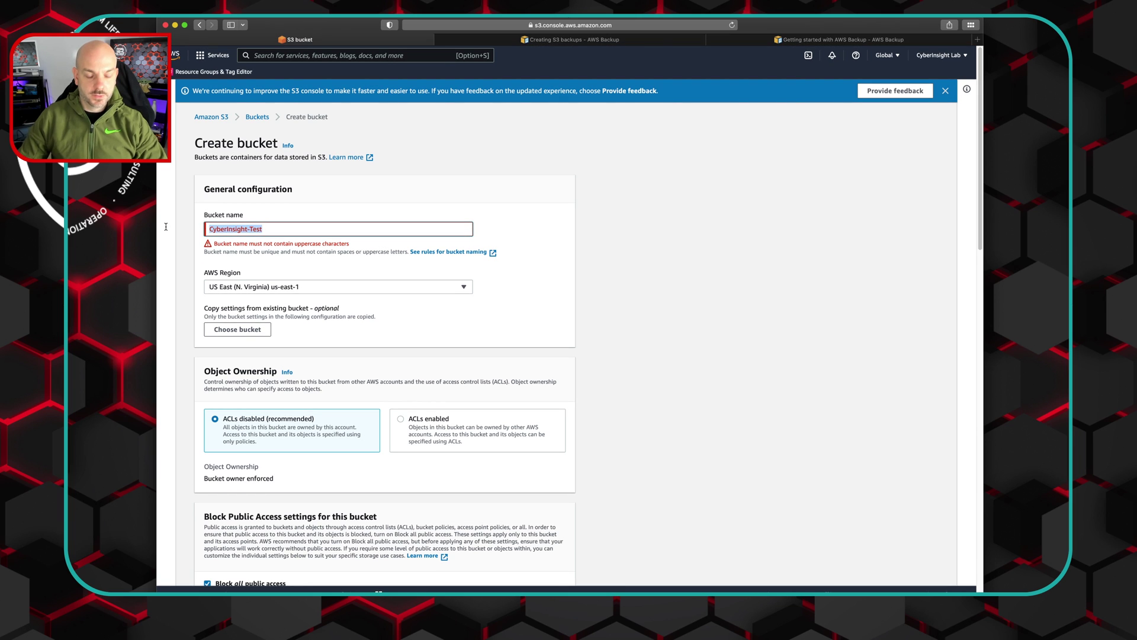
text(yberinsigh)
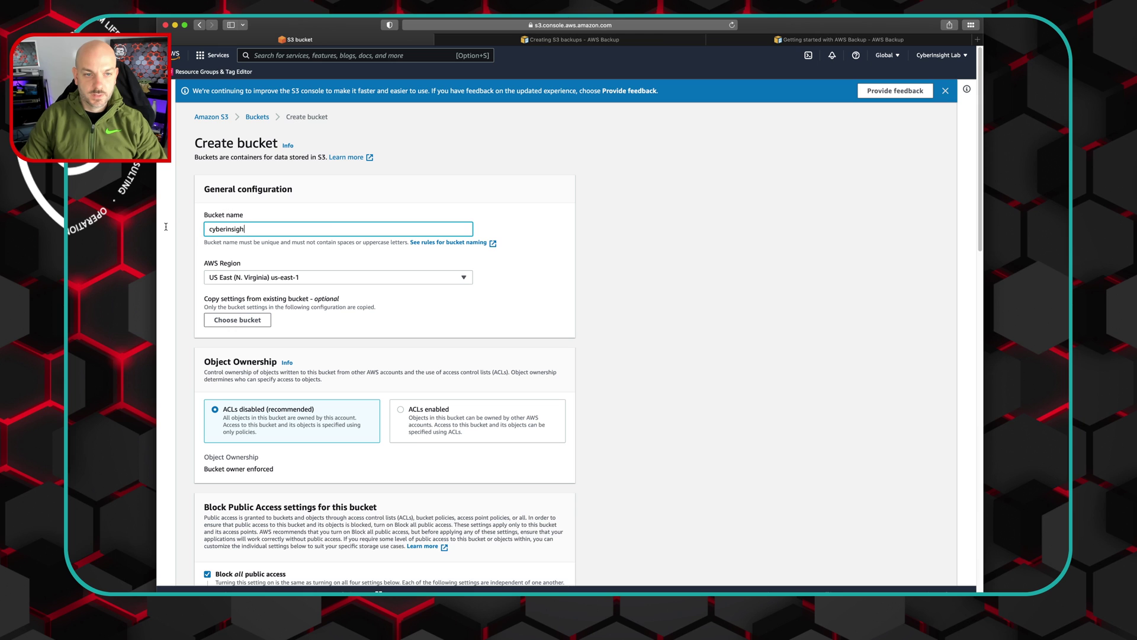
text(t-test)
- Remove the blank second tag row and create the bucket
scroll(750, 401, down, 15)
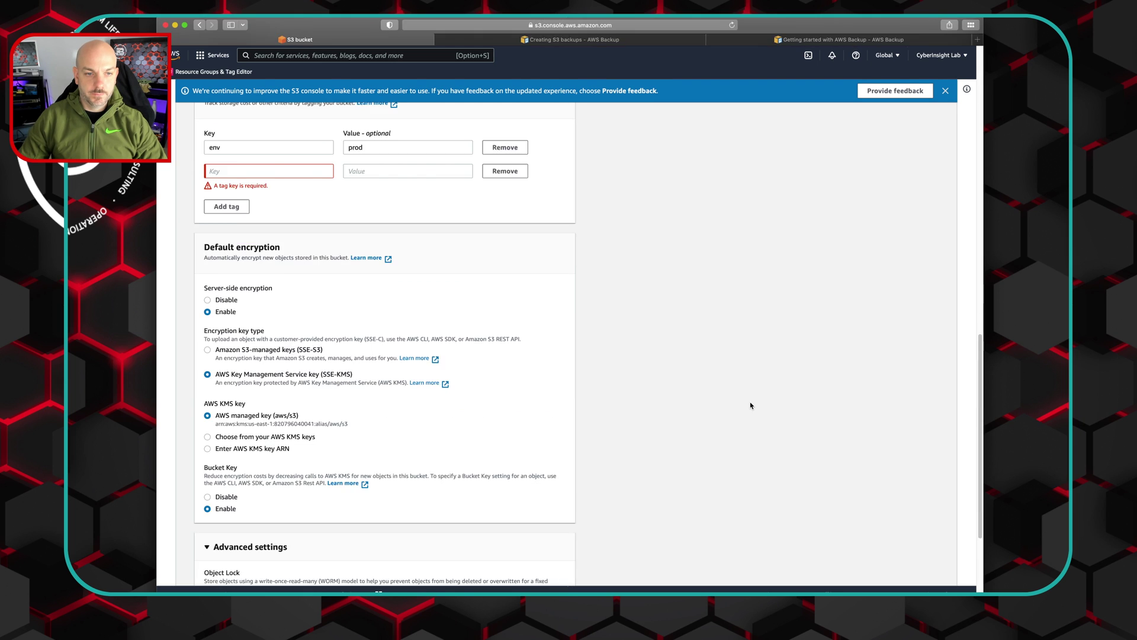
scroll(562, 581, up, 2)
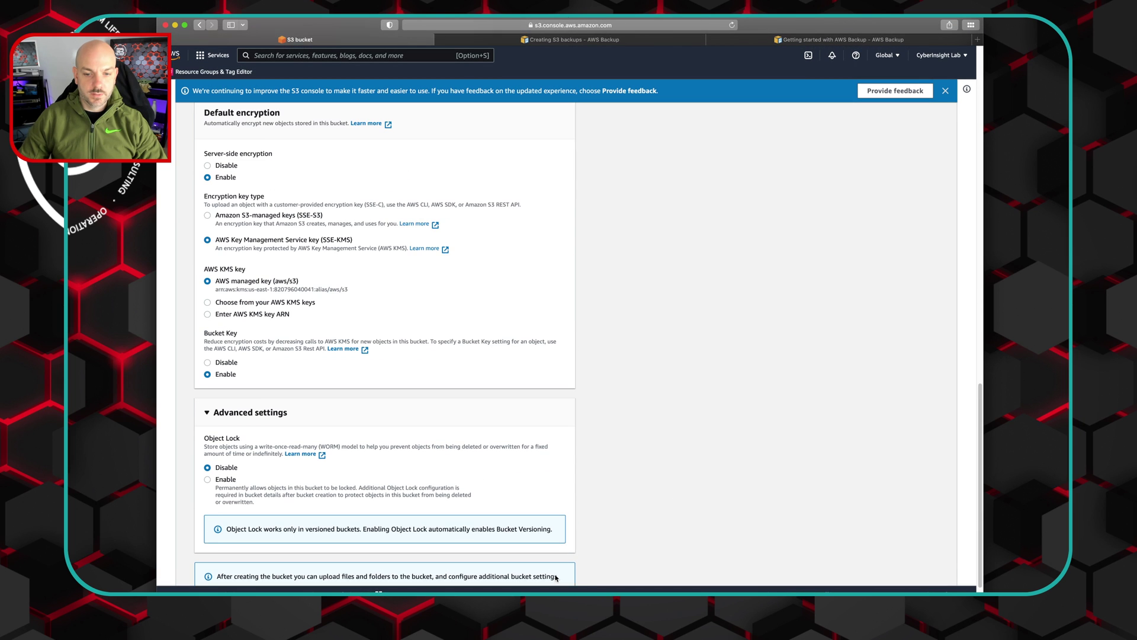
scroll(619, 481, up, 15)
scroll(619, 481, down, 8)
scroll(619, 481, down, 1)
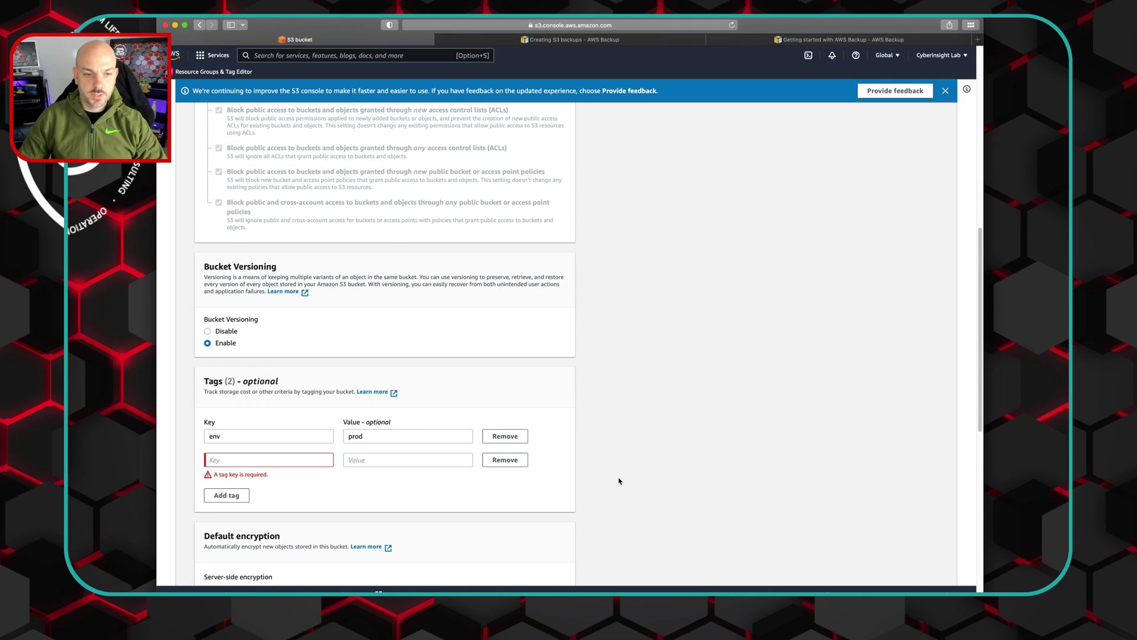
click(500, 456)
scroll(704, 528, down, 15)
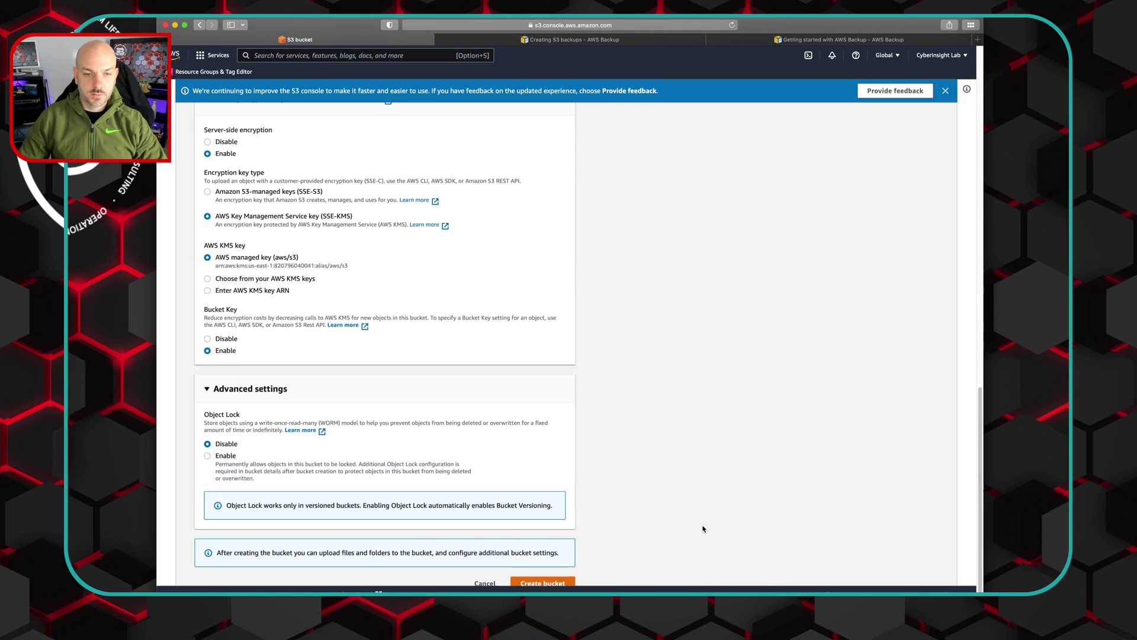
click(545, 569)
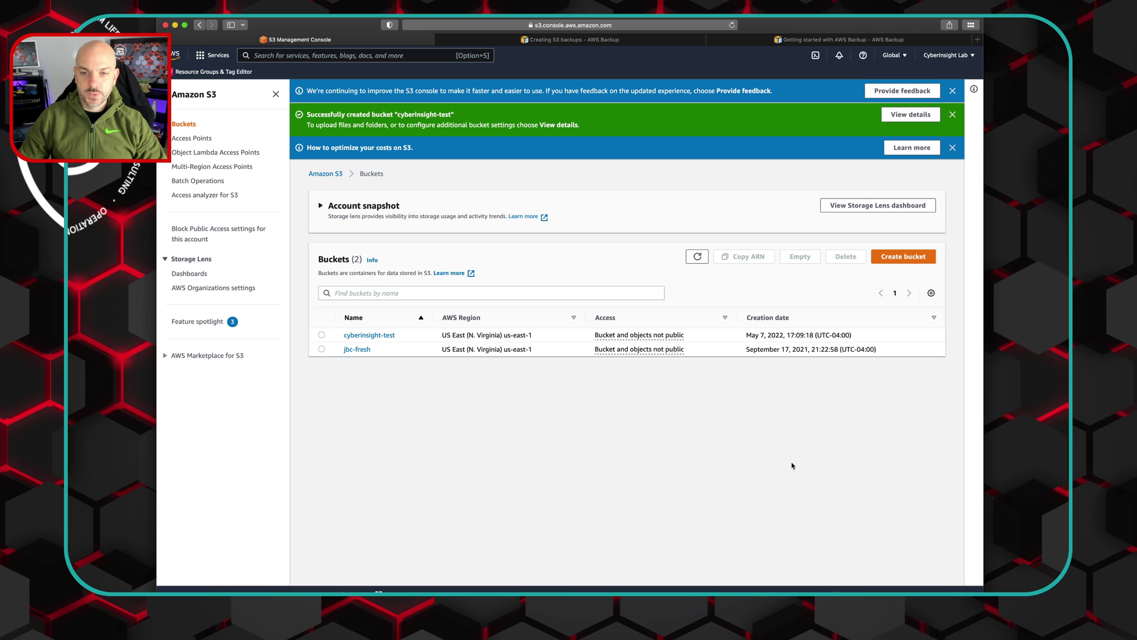
- Open the cyberinsight-test bucket and review its properties, including versioning, tags, default encryption and Object Lock
click(376, 337)
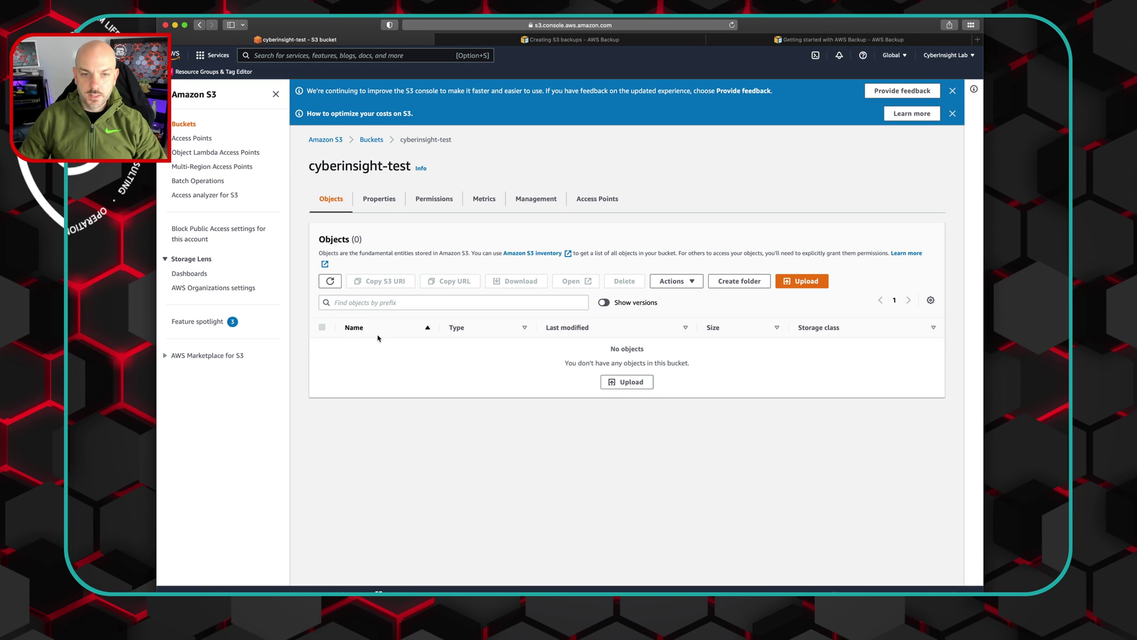
click(385, 203)
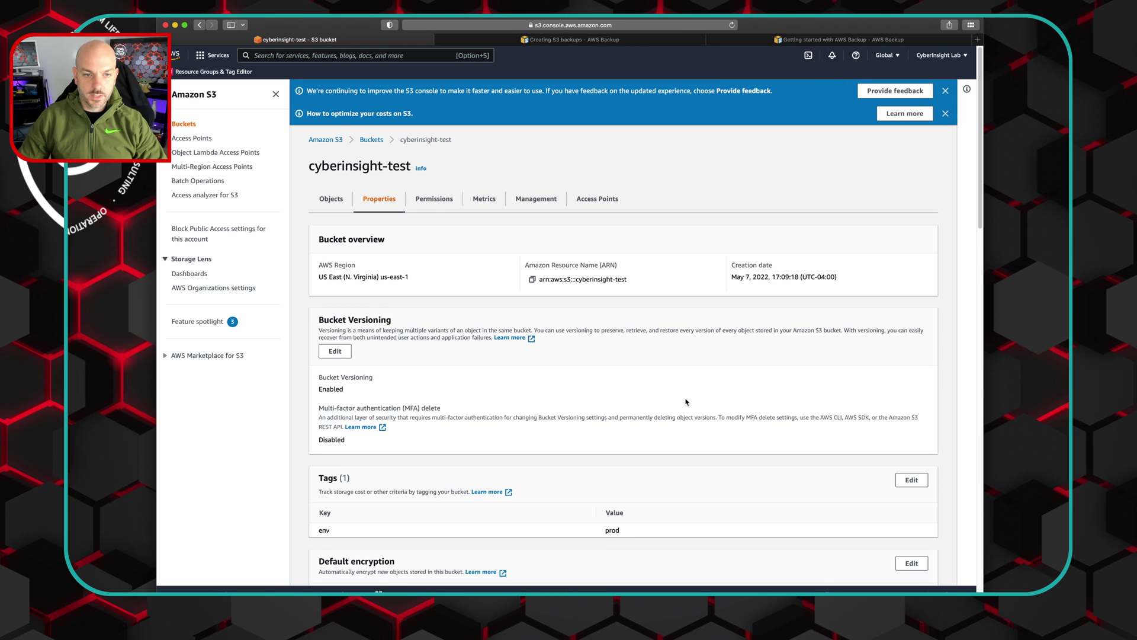
scroll(686, 400, down, 2)
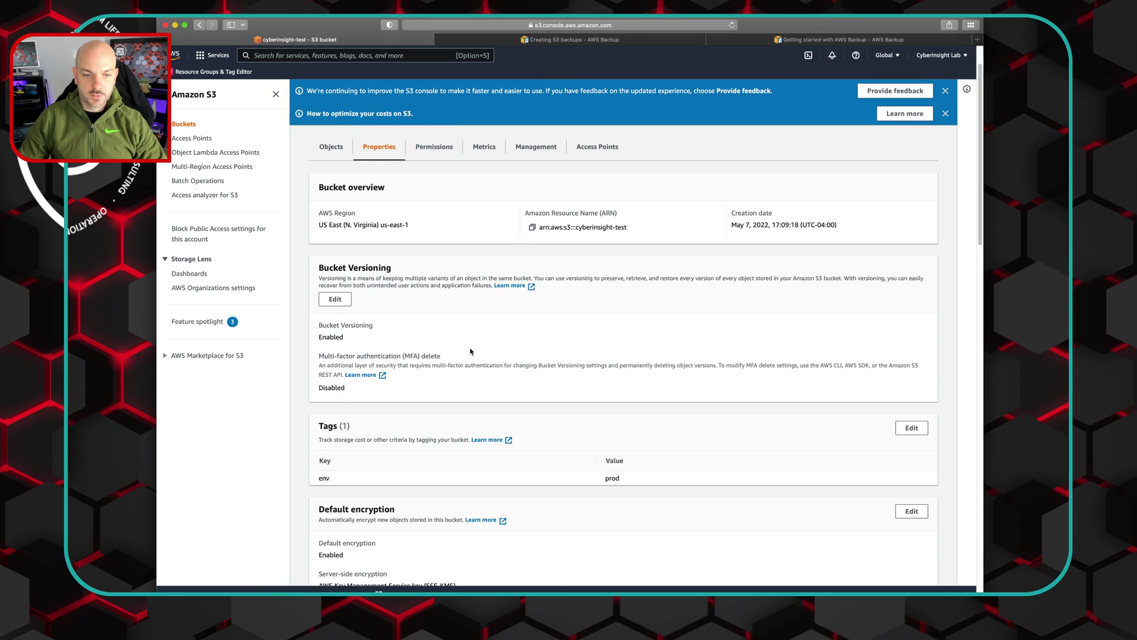
scroll(470, 351, down, 3)
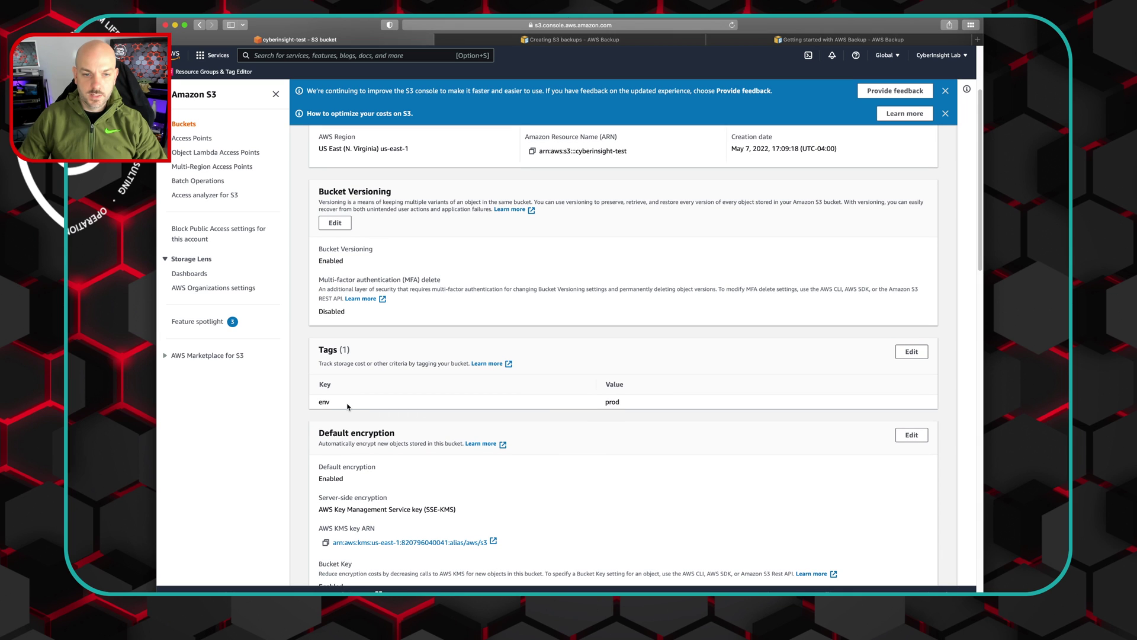
scroll(678, 431, down, 8)
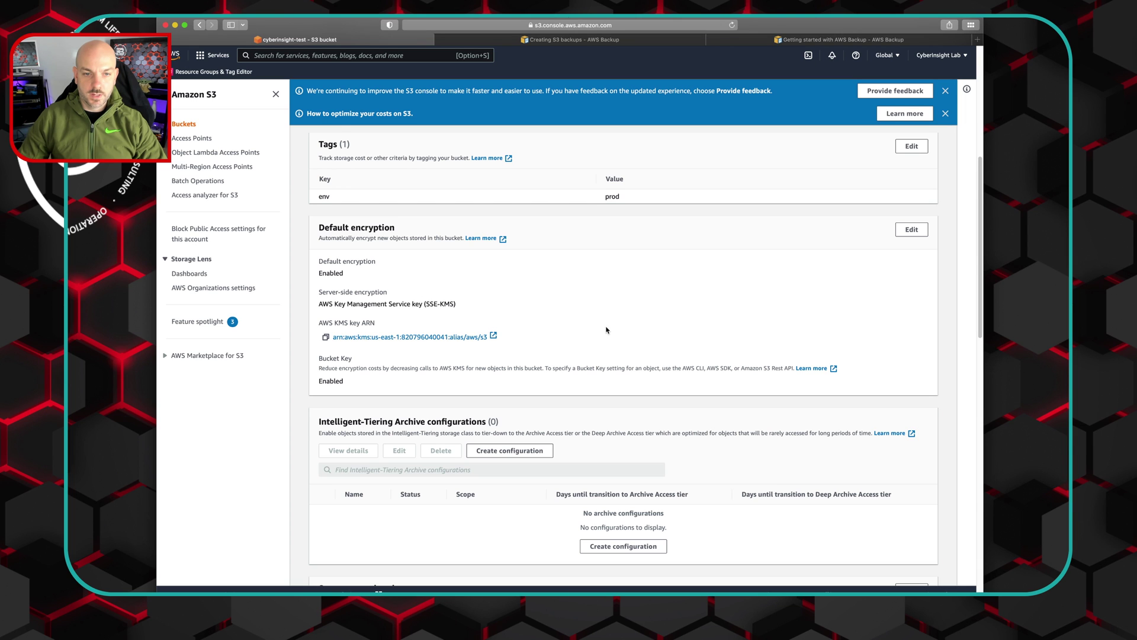
scroll(611, 331, down, 5)
scroll(611, 331, down, 20)
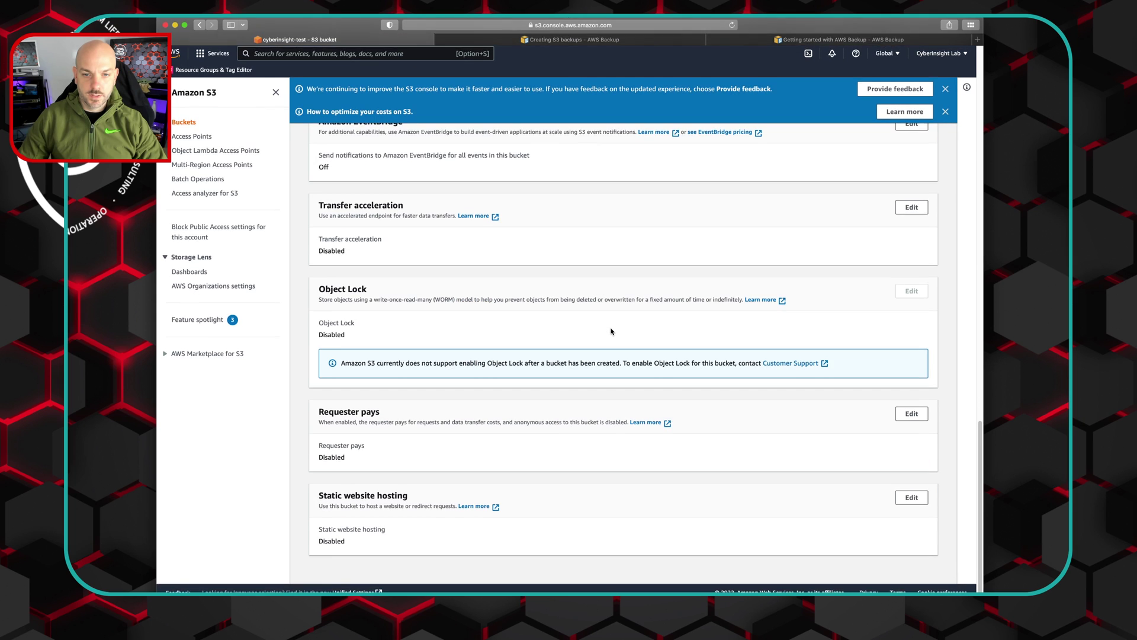
scroll(611, 331, up, 15)
scroll(612, 331, up, 10)
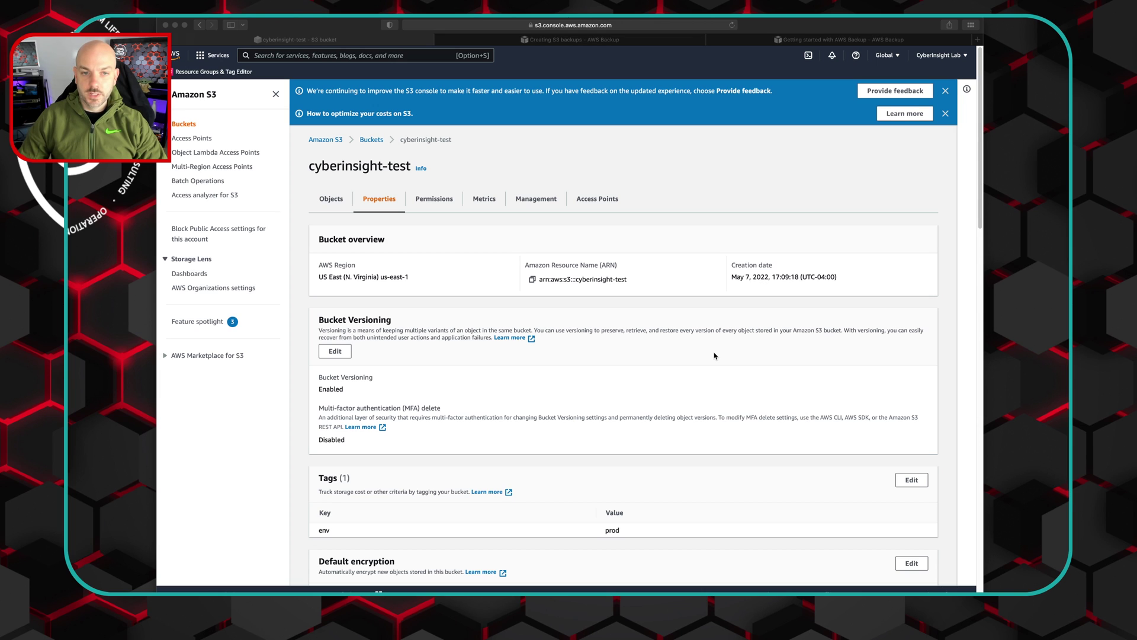
- Search the AWS services for AWS Backup and open its console
click(375, 405)
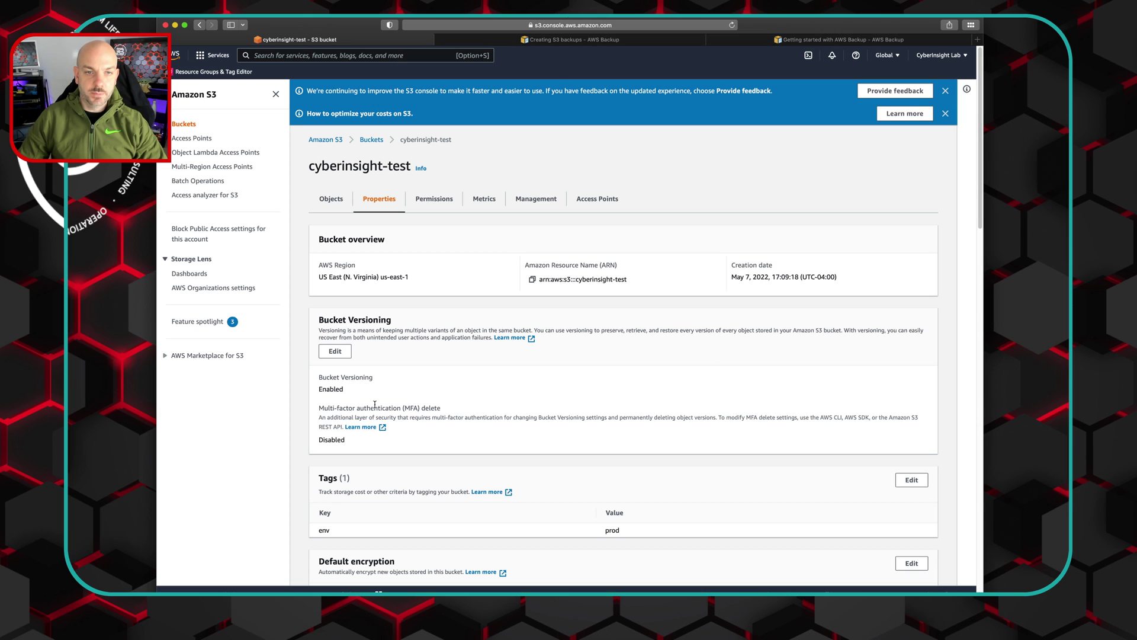
click(299, 56)
text(a)
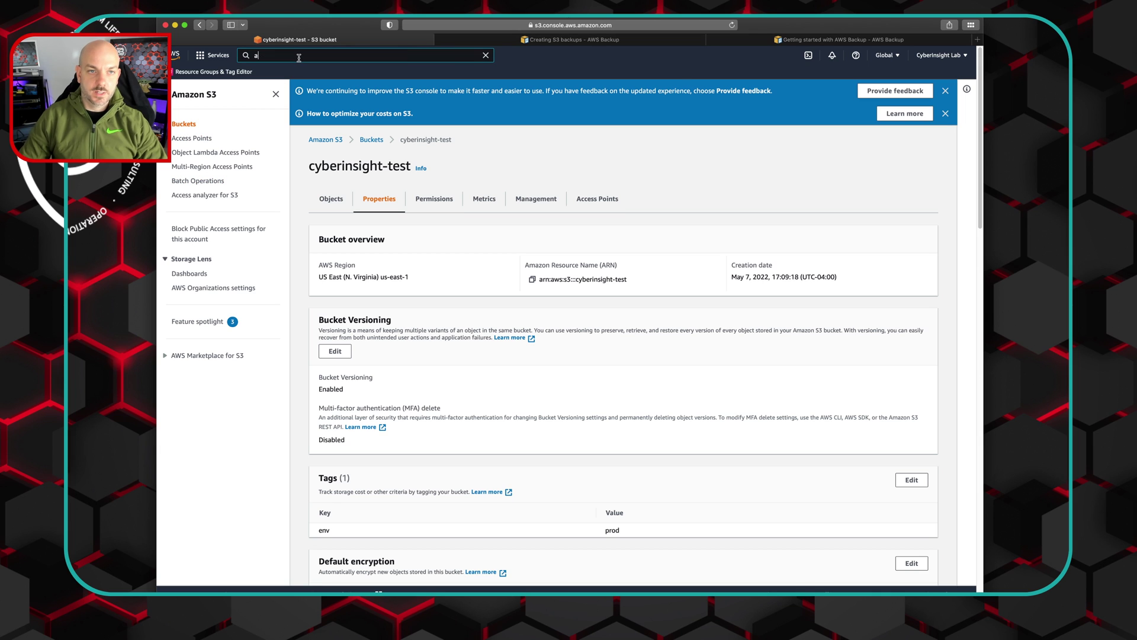
text(ws)
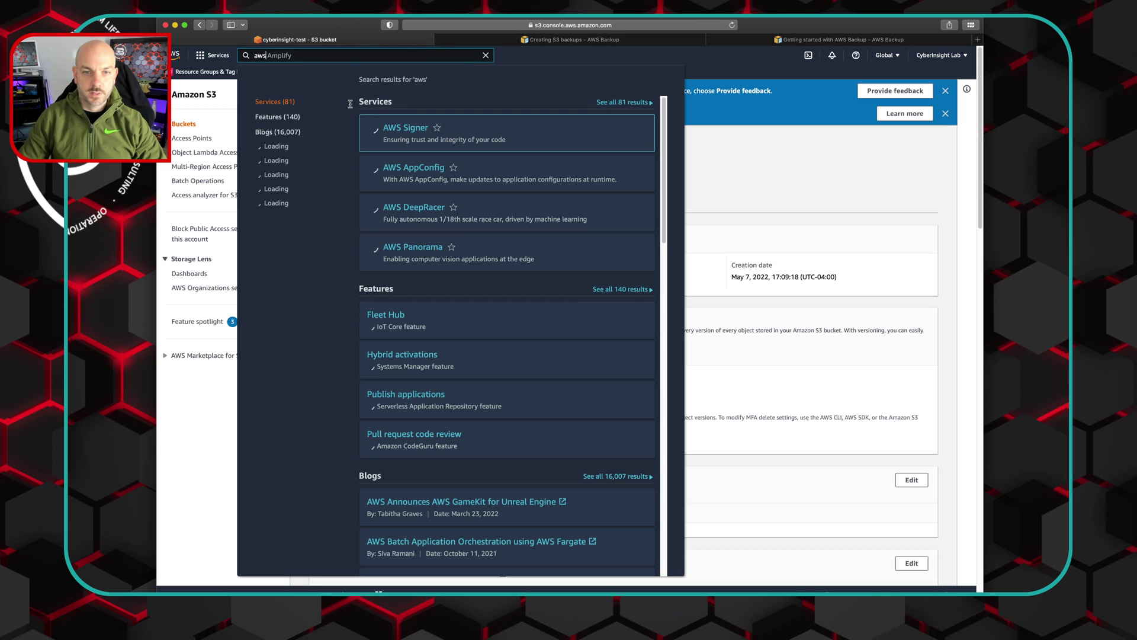
text(ac)
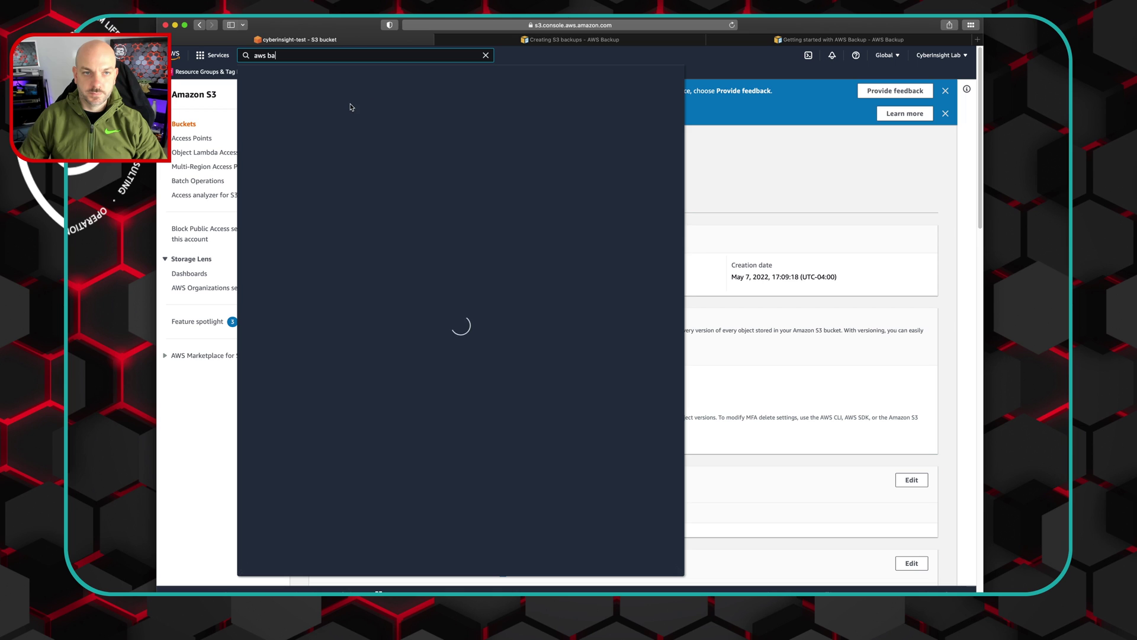
text(k)
click(399, 130)
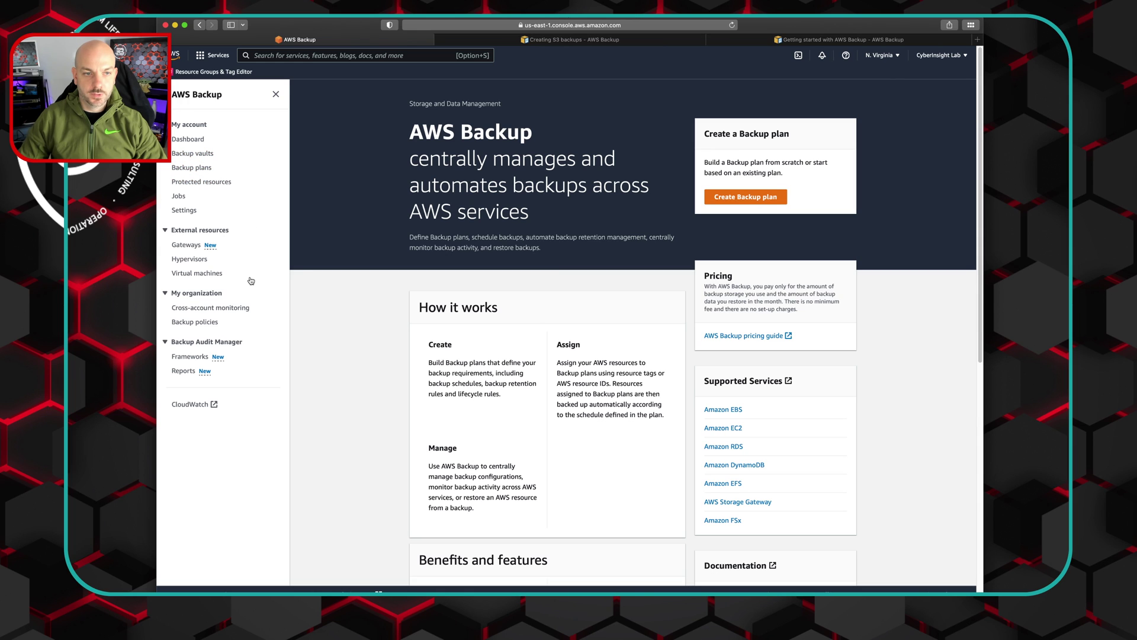
- Create a backup vault named cyberinsight-test that uses the (default) aws/backup encryption key, without tags
click(191, 156)
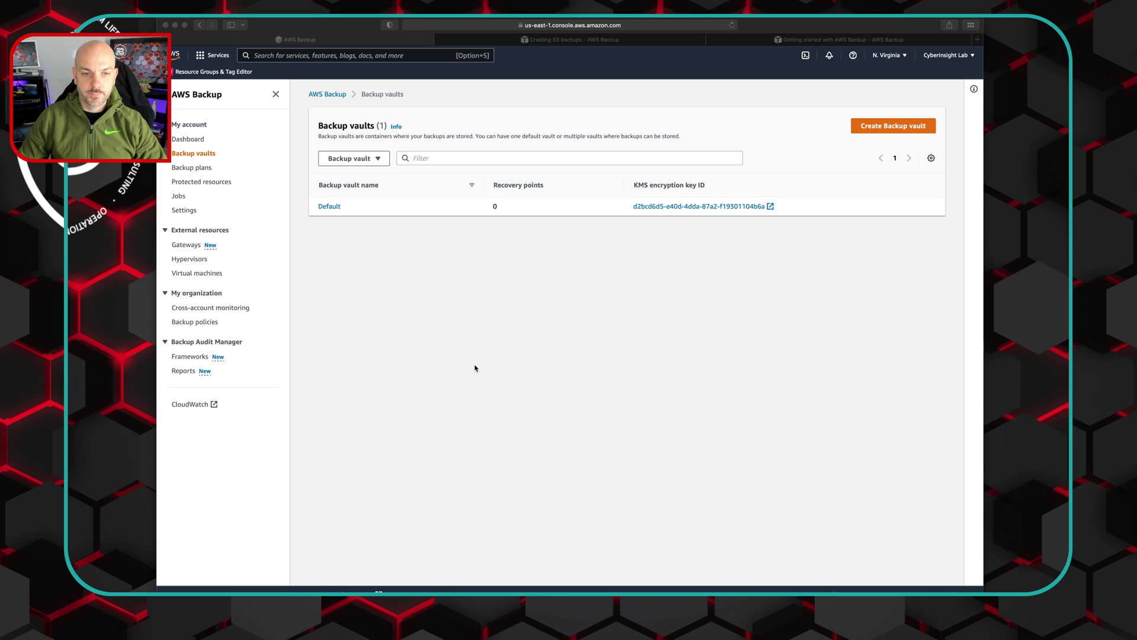
click(947, 302)
click(887, 130)
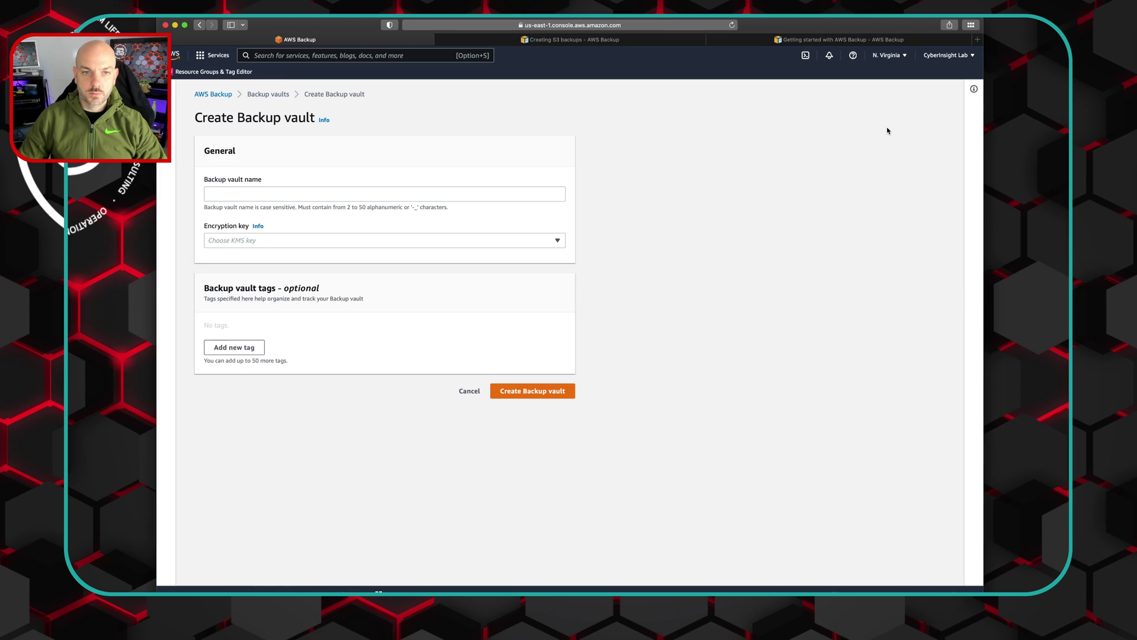
click(270, 193)
text(cyberinsight-test)
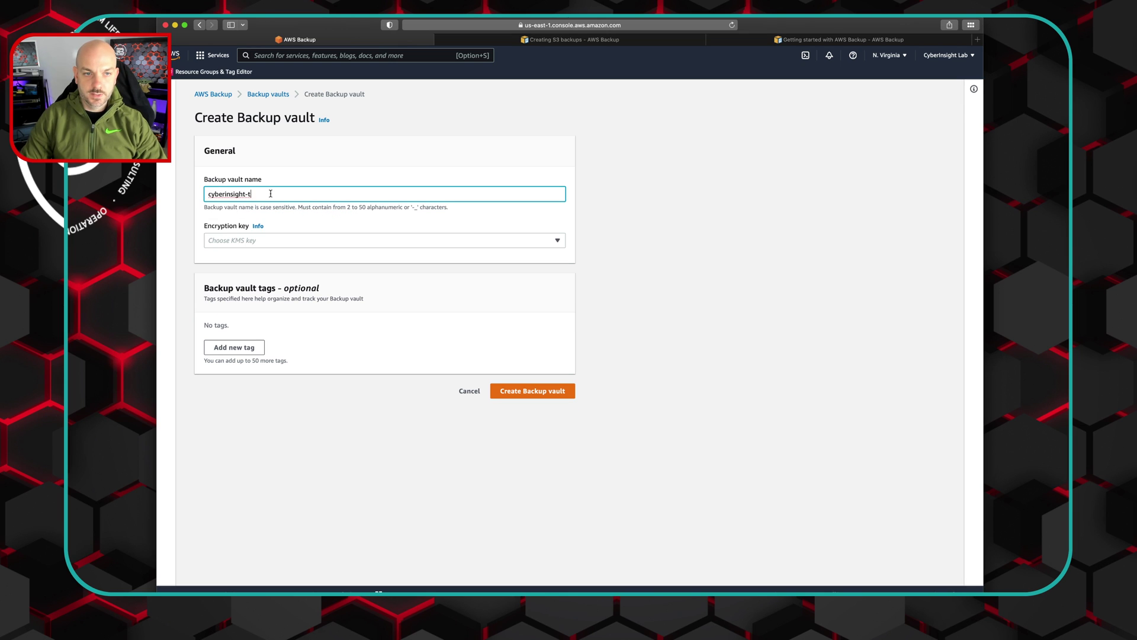
click(555, 241)
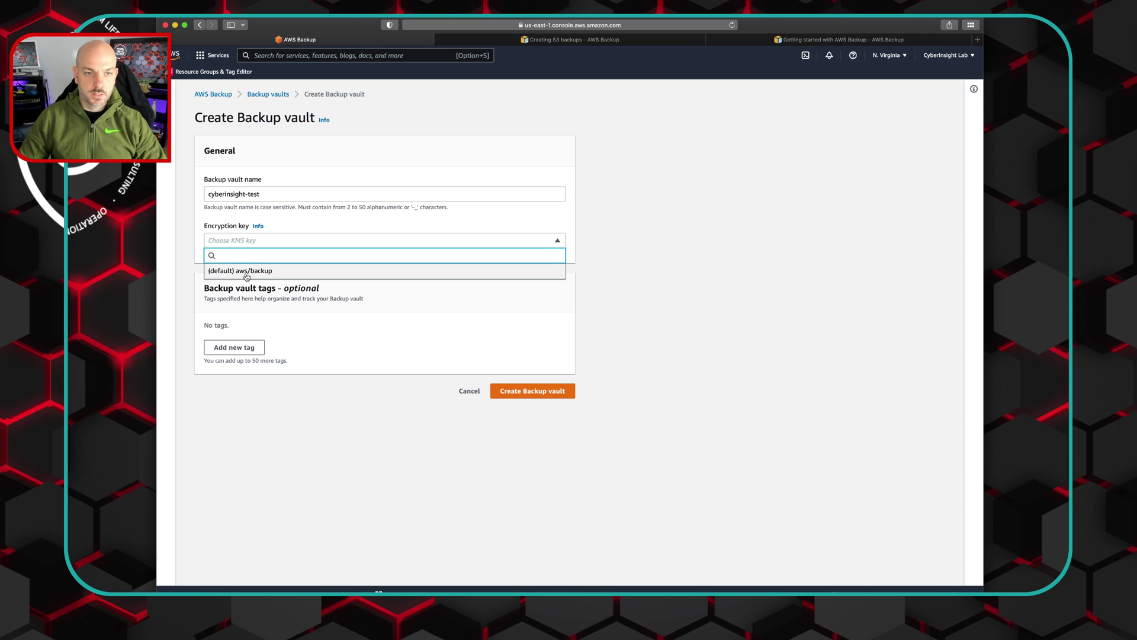
click(247, 273)
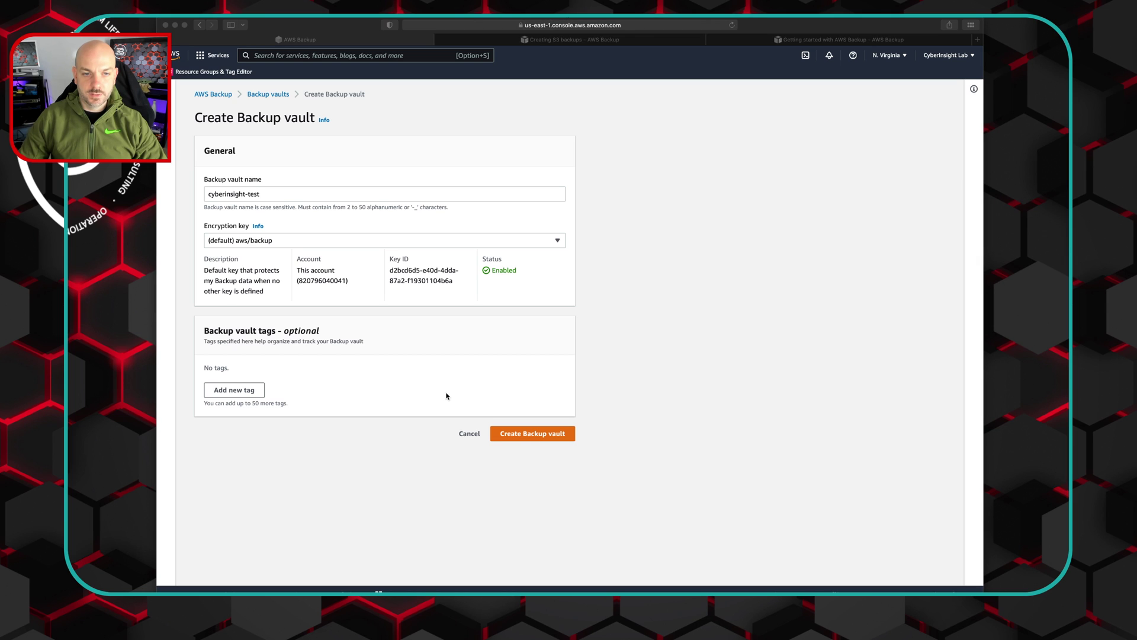
click(784, 426)
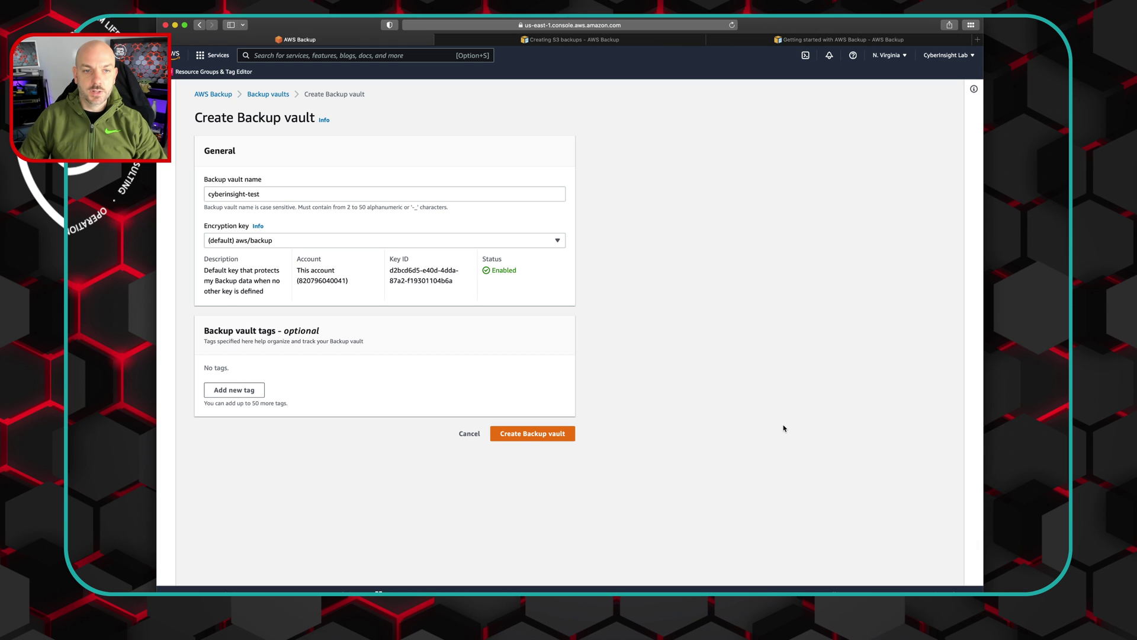
click(532, 434)
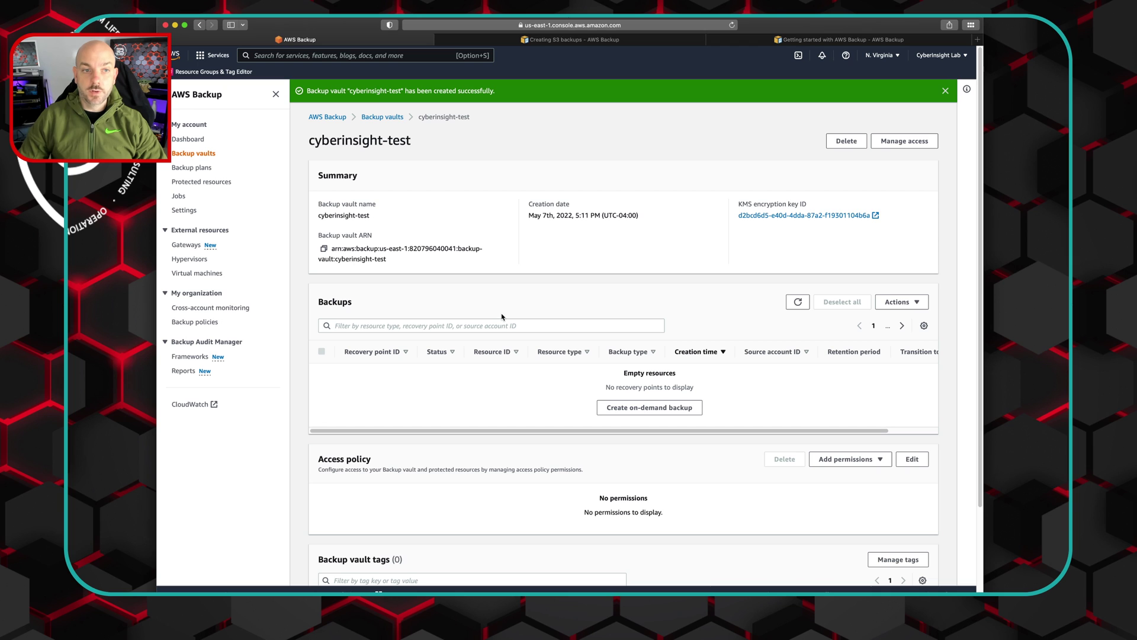
- Start creating a backup plan from scratch with the Build a new plan option
click(191, 168)
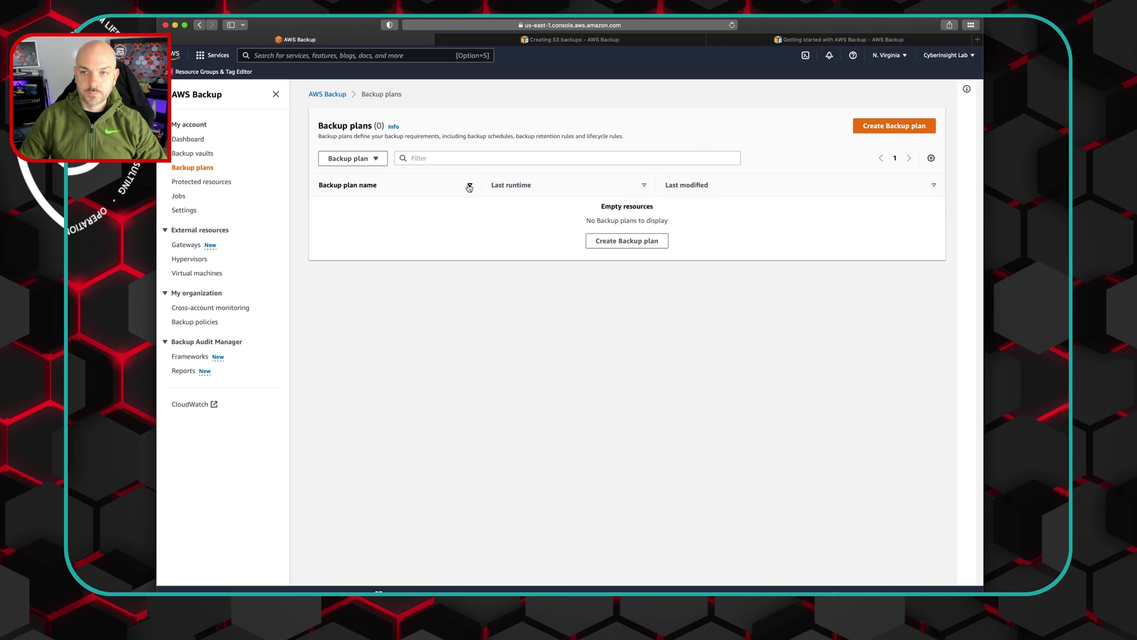
click(902, 128)
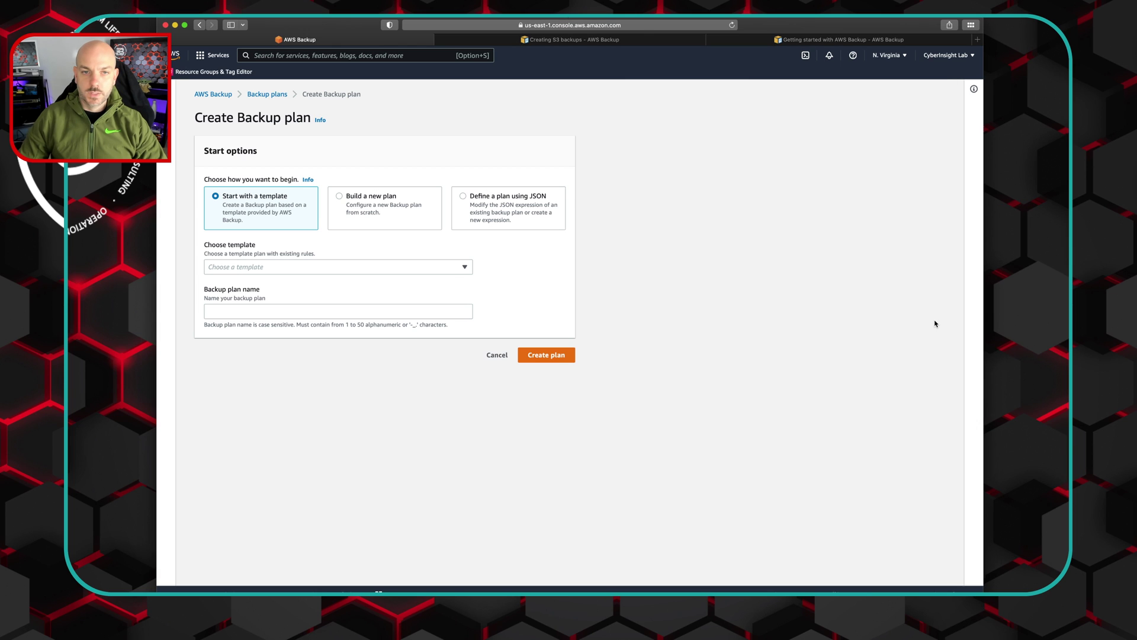
click(339, 196)
- Name the backup plan cyberinsight-test-backup-plan and look over the backup rule configuration
click(318, 267)
text(cy)
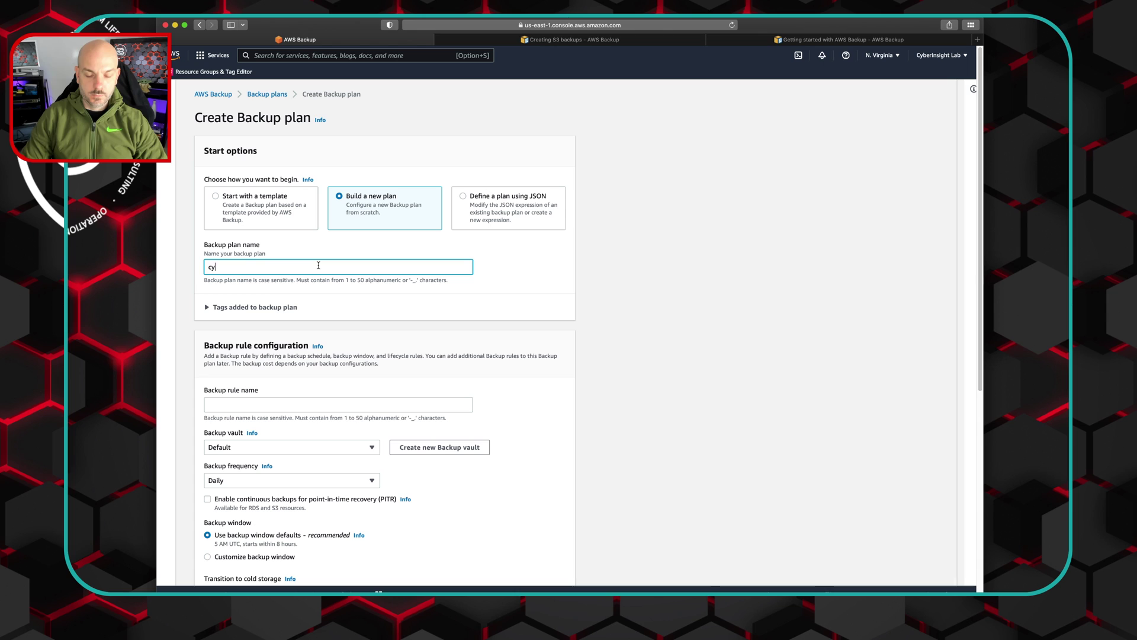
text(berins)
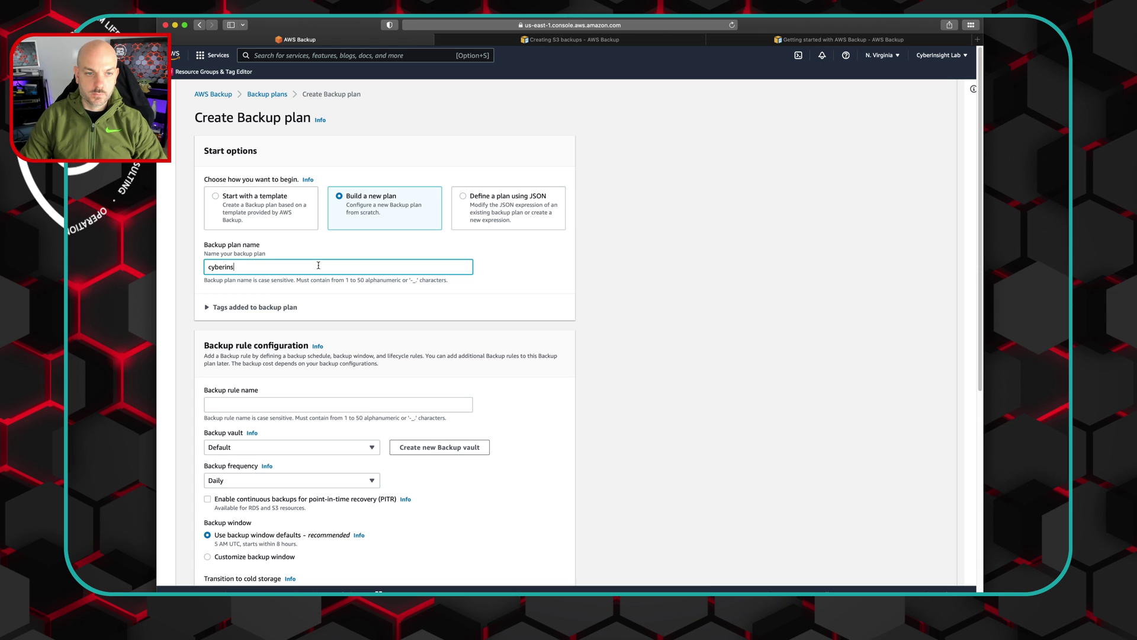
text(ight-)
text(test-backup)
text(-o)
text(plan)
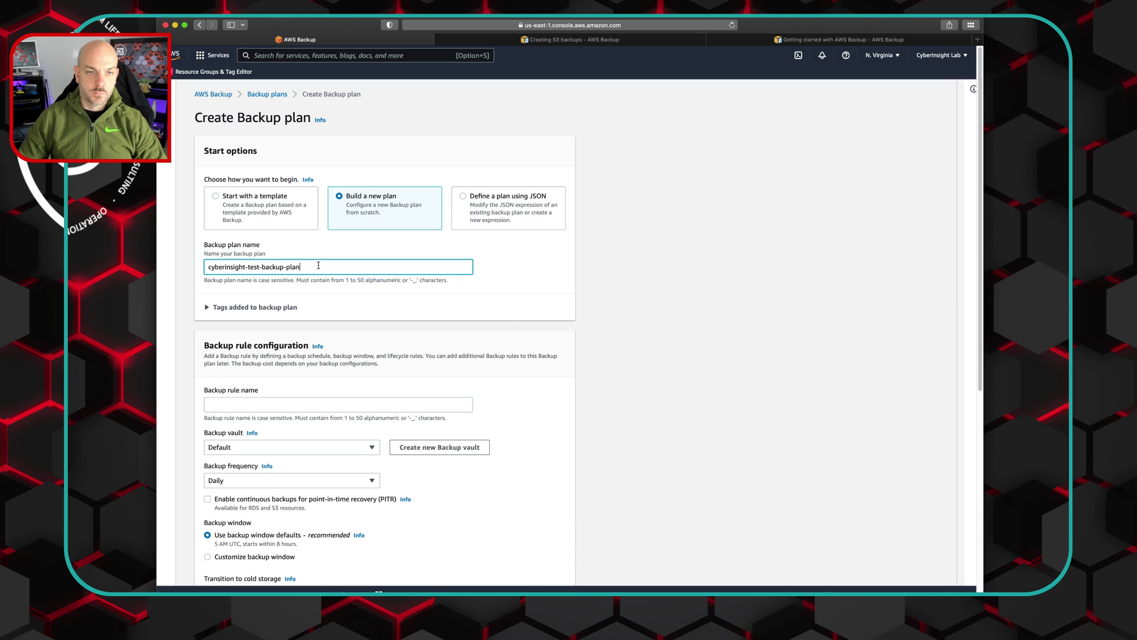
click(664, 376)
scroll(664, 376, down, 1)
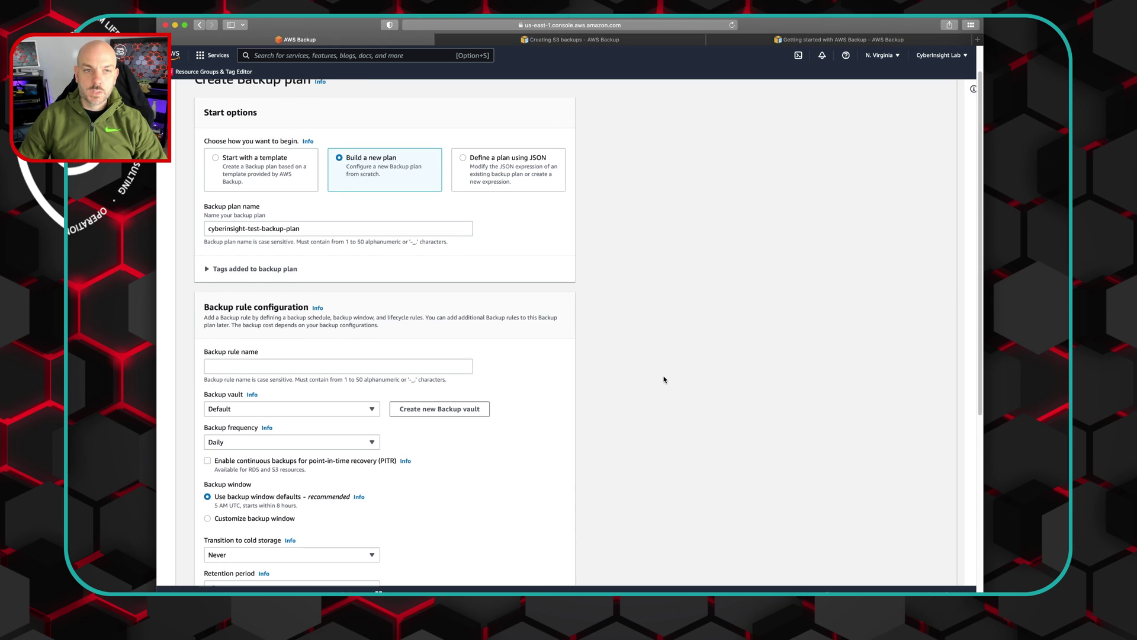
scroll(664, 380, up, 1)
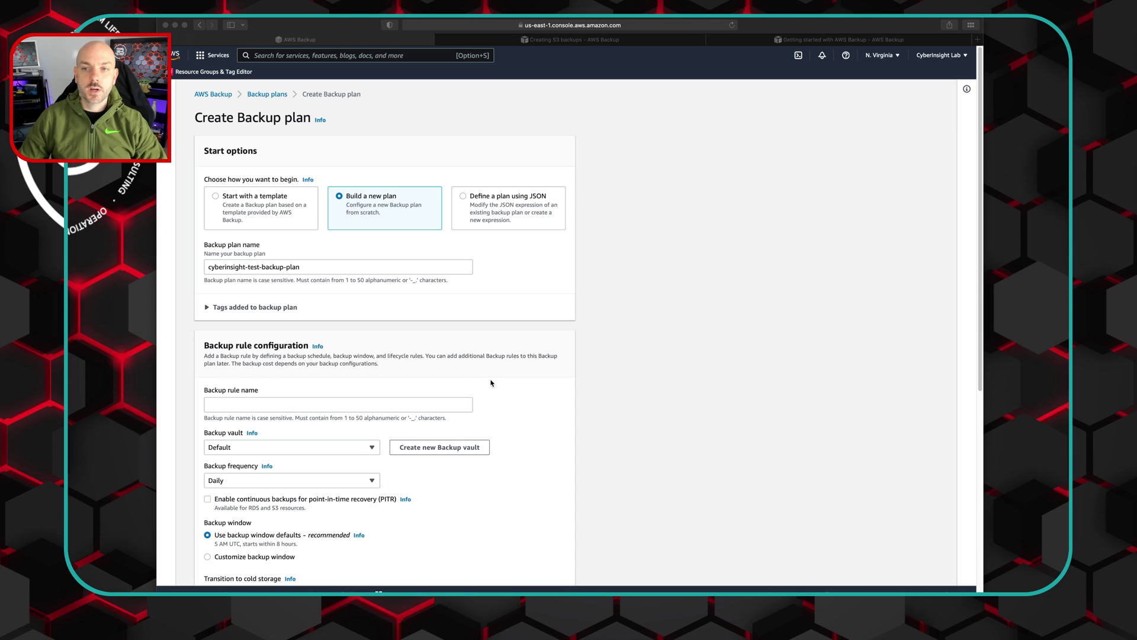
- Name the backup rule Daily and store its backups in the cyberinsight-test vault
click(284, 407)
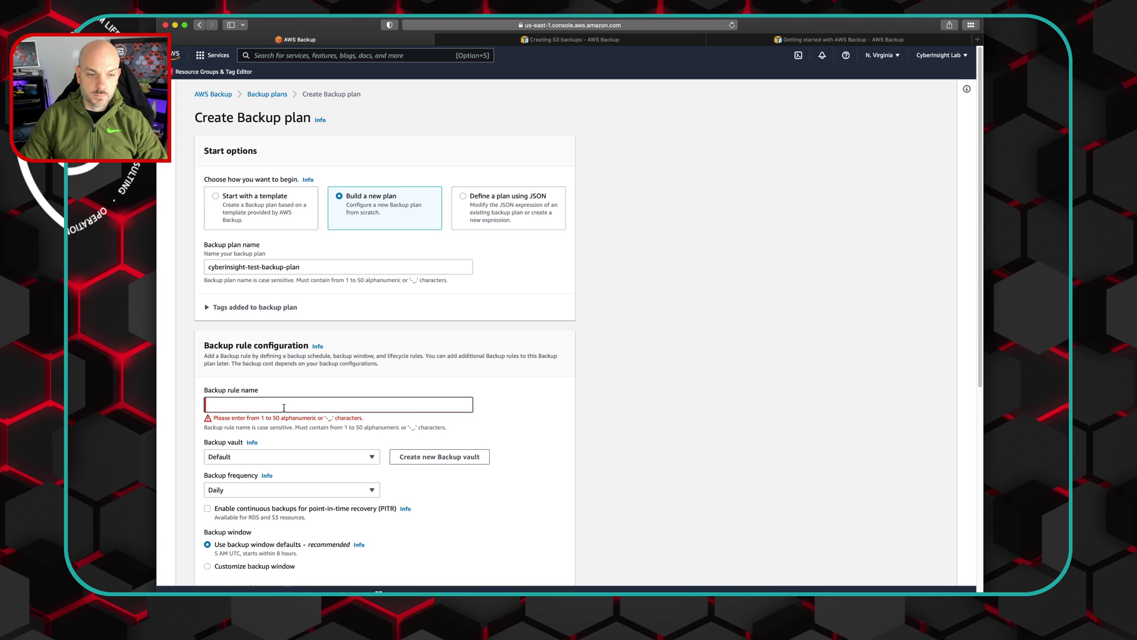
text(da)
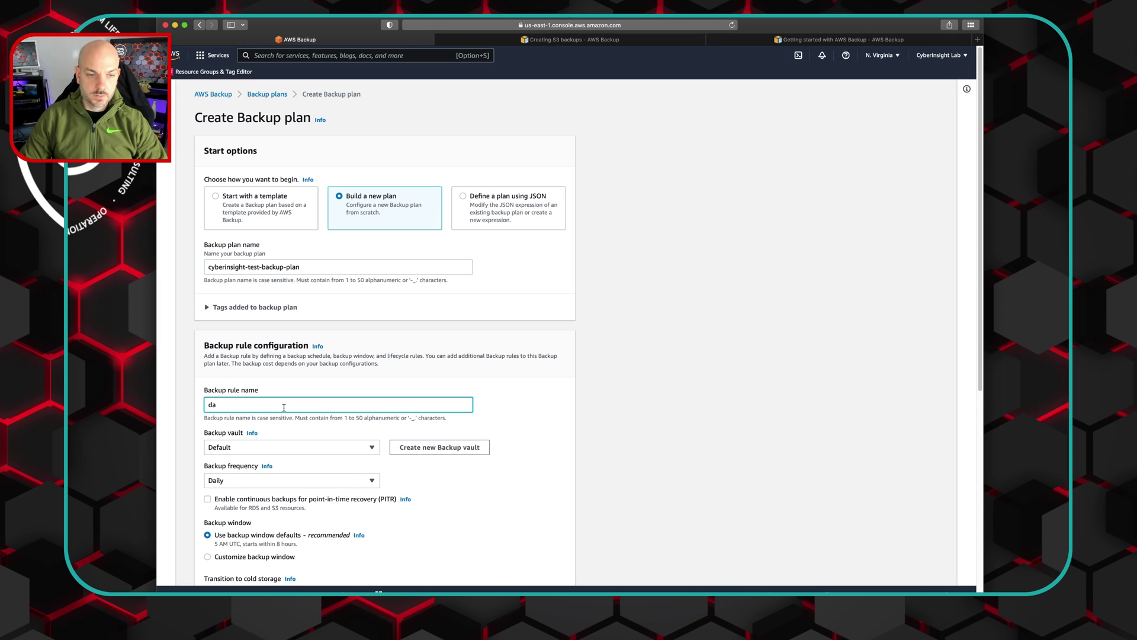
text(Daiul)
key(BackSpace)
key(BackSpace)
text(Daily)
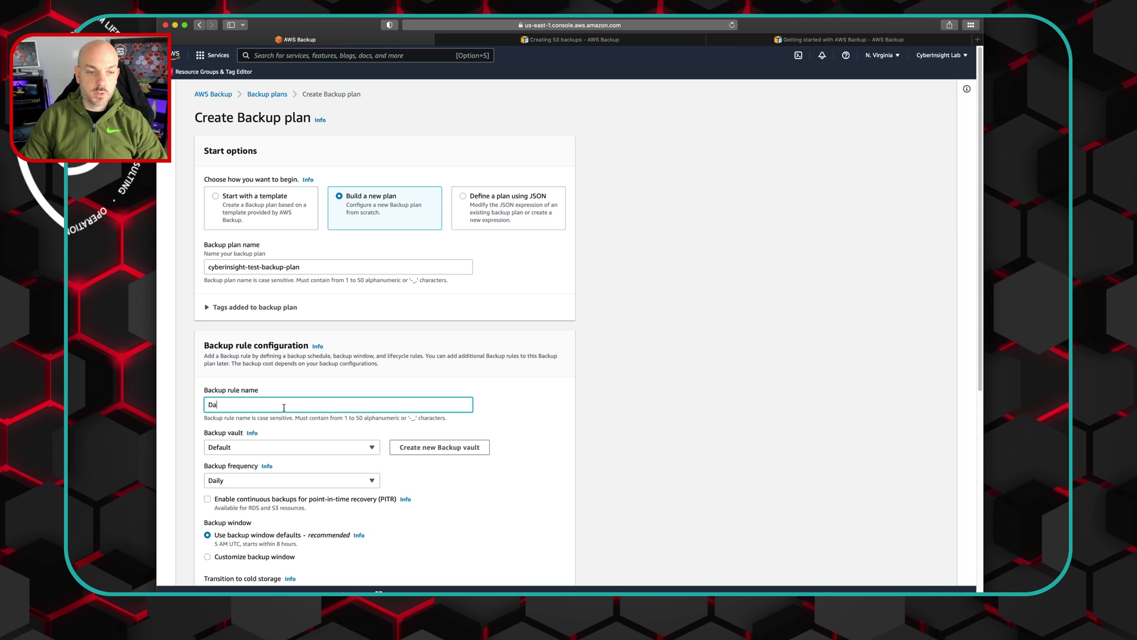
click(370, 448)
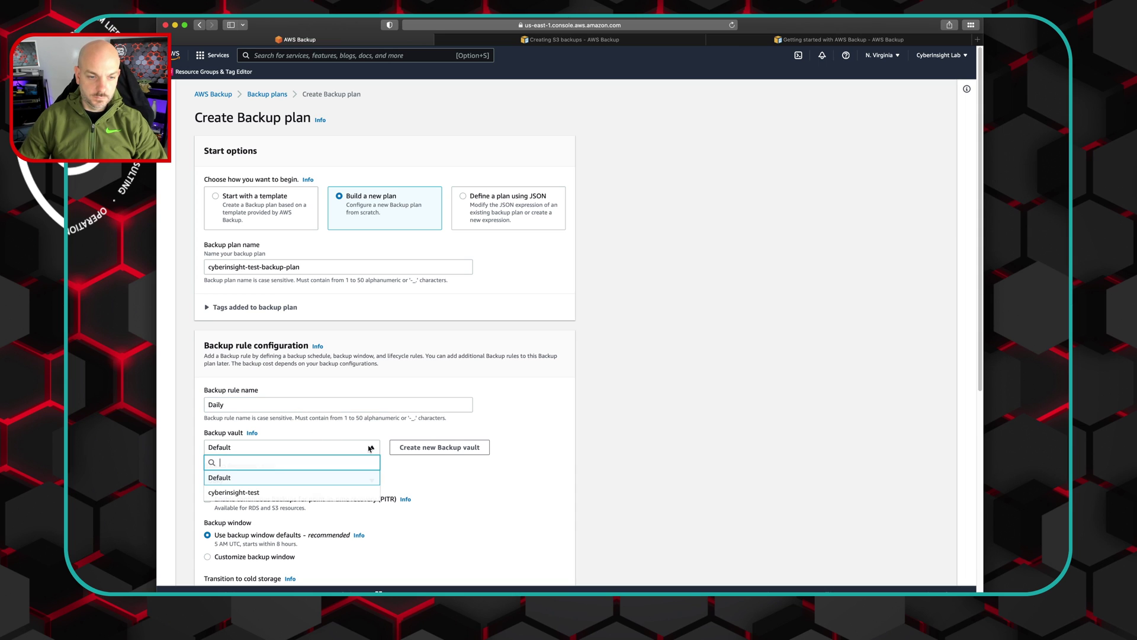
click(250, 500)
- Choose Daily as the backup frequency of the Daily rule
scroll(451, 523, down, 2)
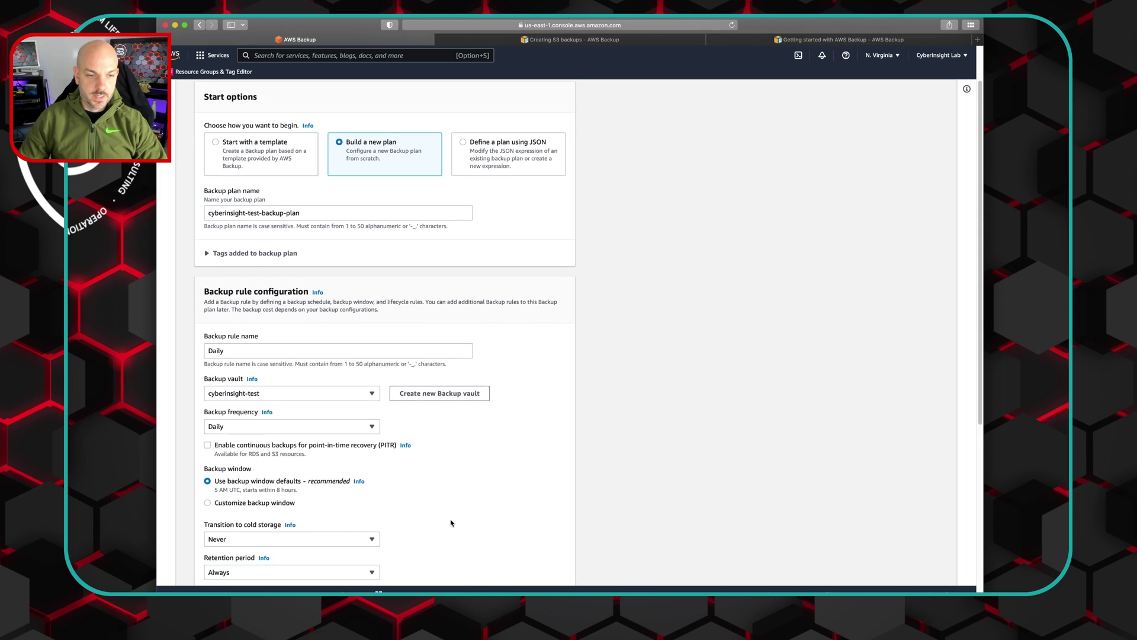
scroll(451, 523, down, 1)
click(357, 403)
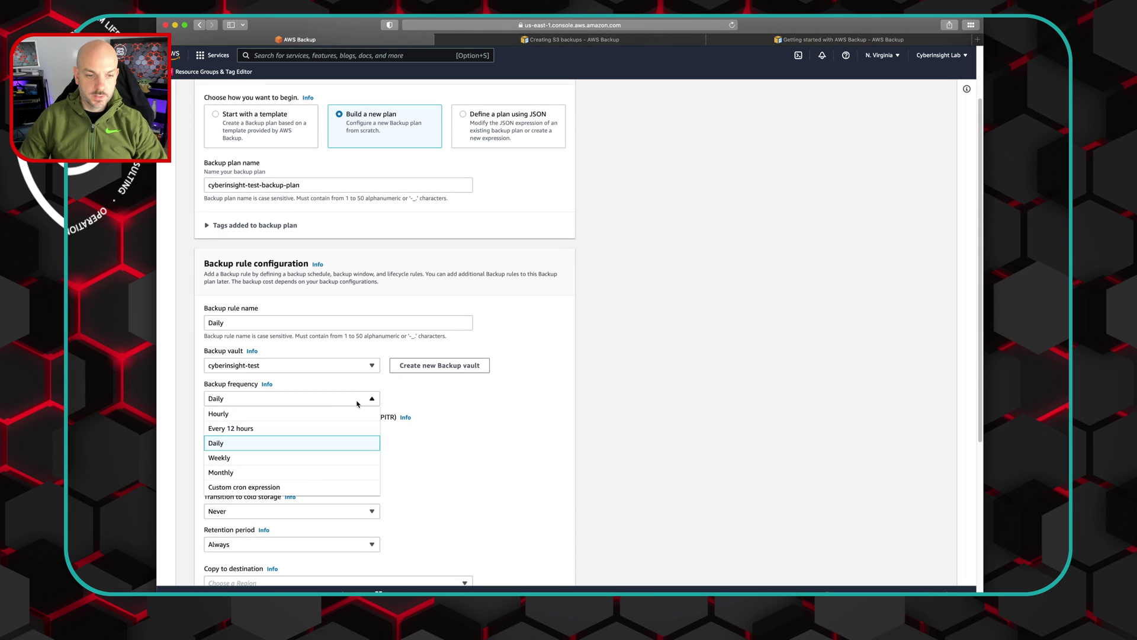
click(269, 448)
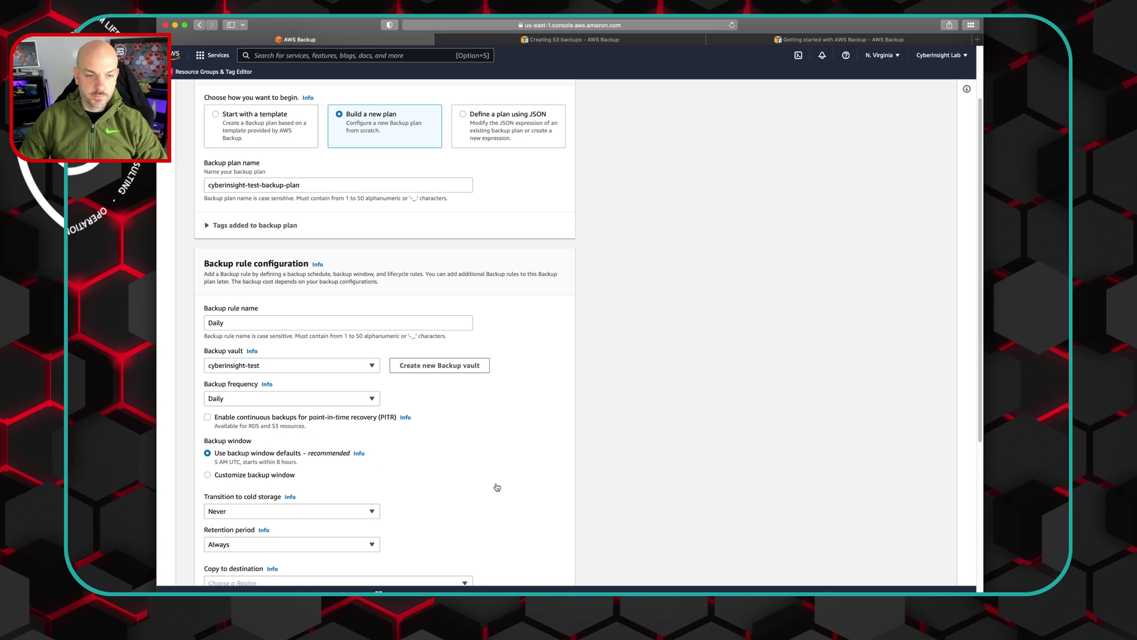
- Set the Daily rule's retention period to 2 months
scroll(496, 487, down, 2)
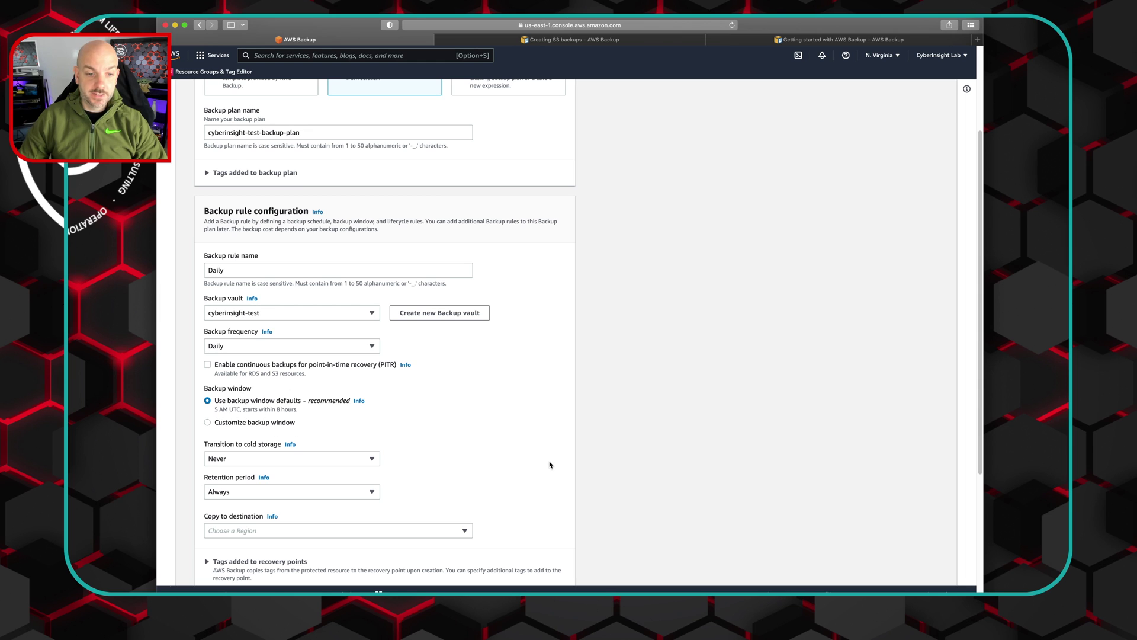
scroll(550, 465, down, 2)
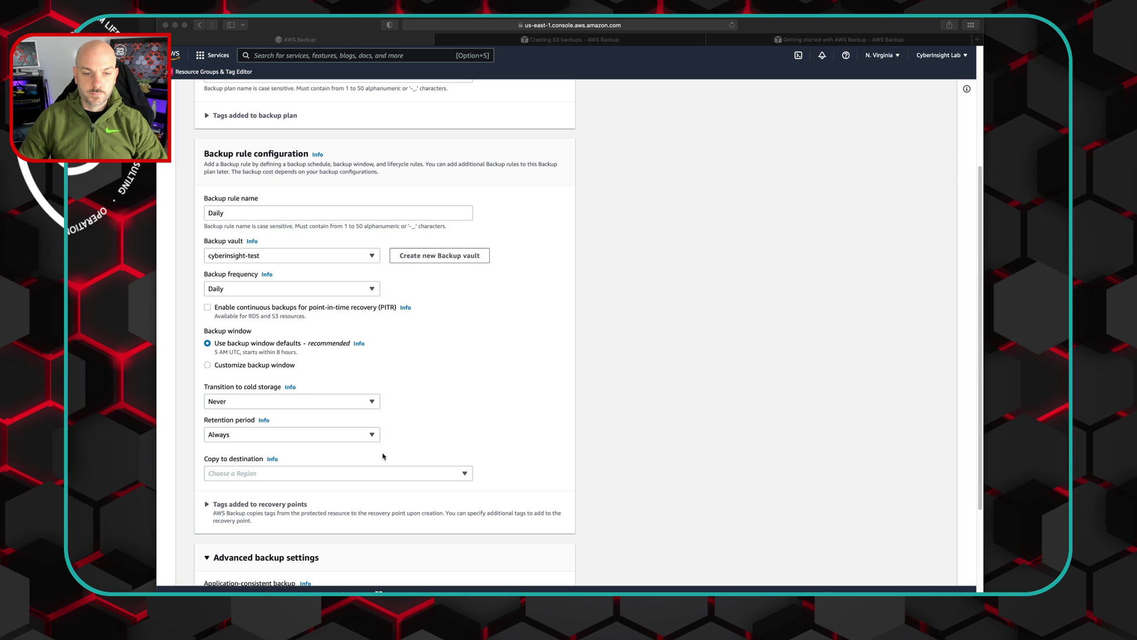
click(619, 445)
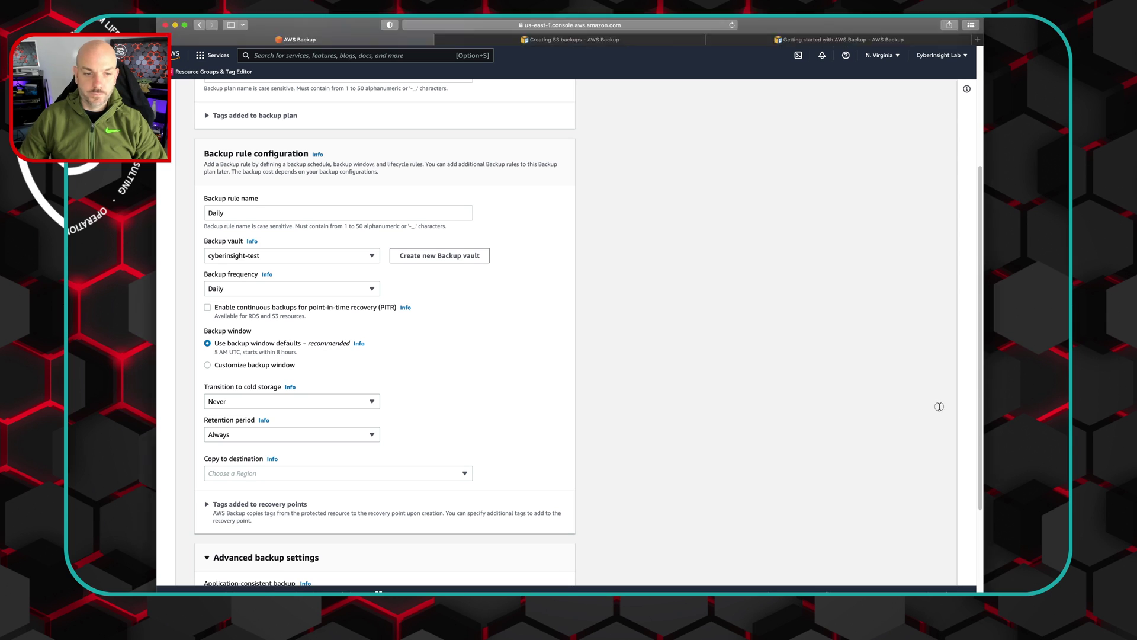
scroll(619, 445, down, 2)
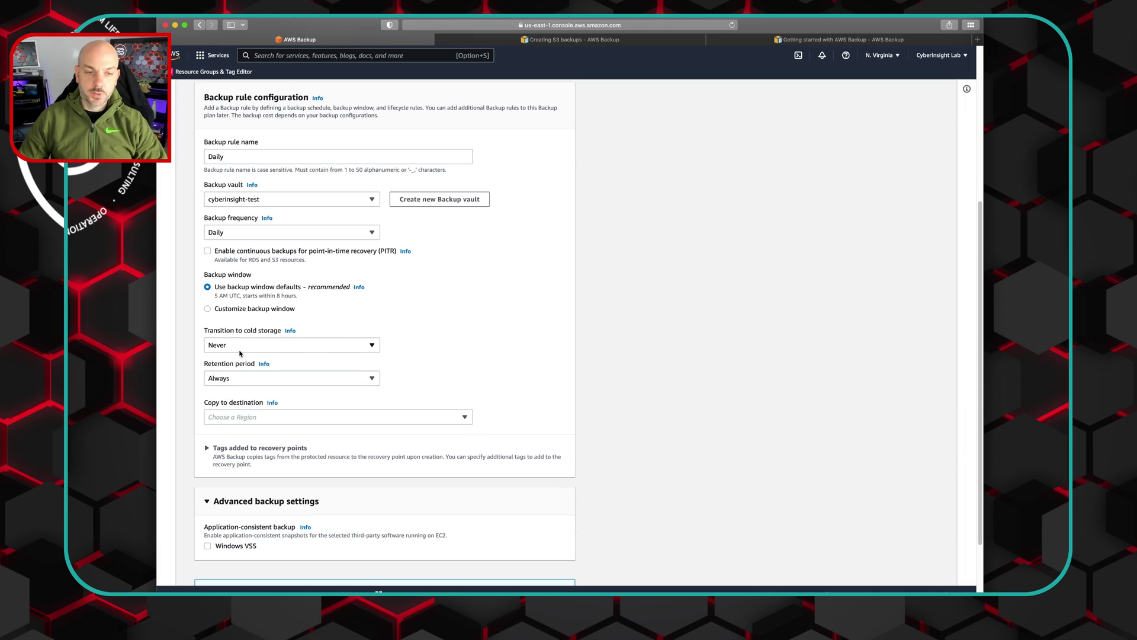
click(356, 379)
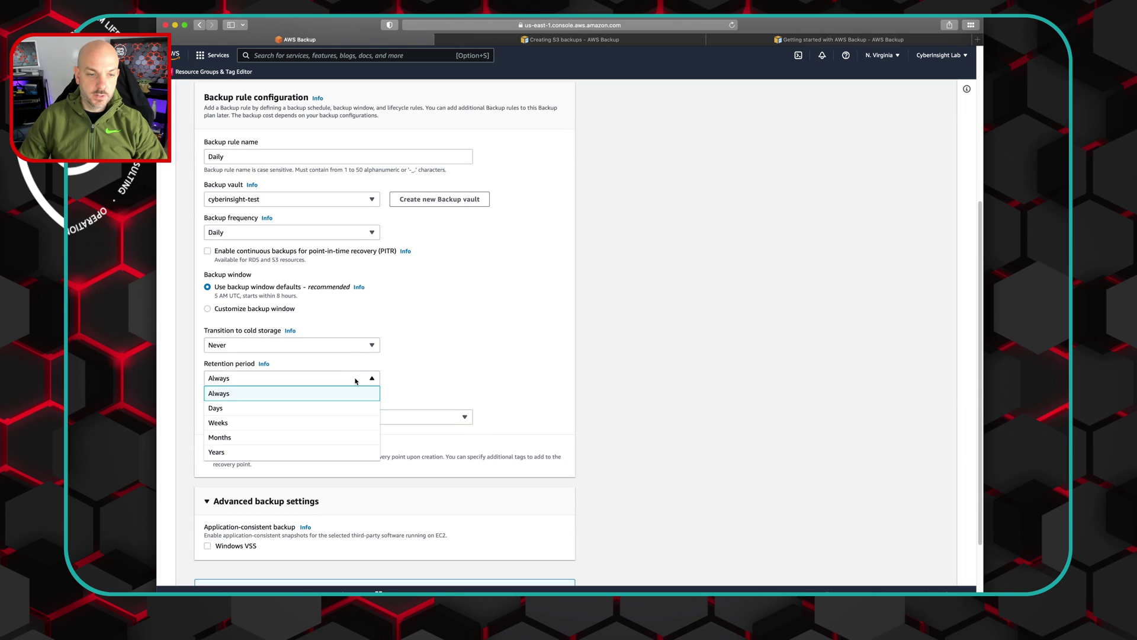
click(264, 437)
double_click(387, 379)
text(2)
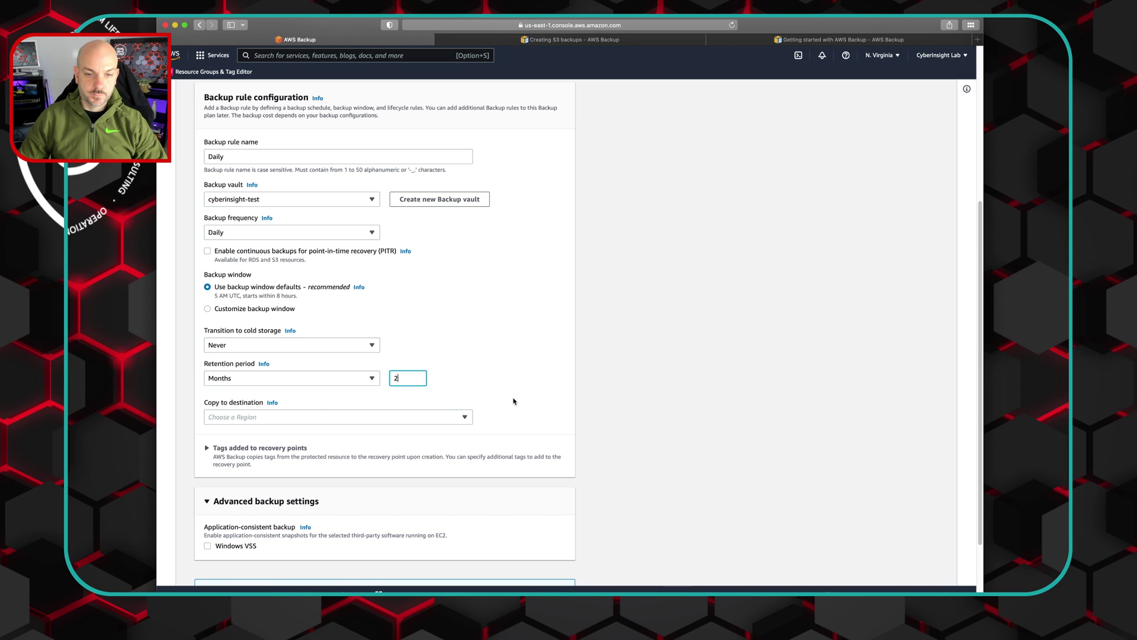
- Copy the Daily rule's backups to the cyberinsight-test vault in US East (N. Virginia) and save the rule
click(465, 471)
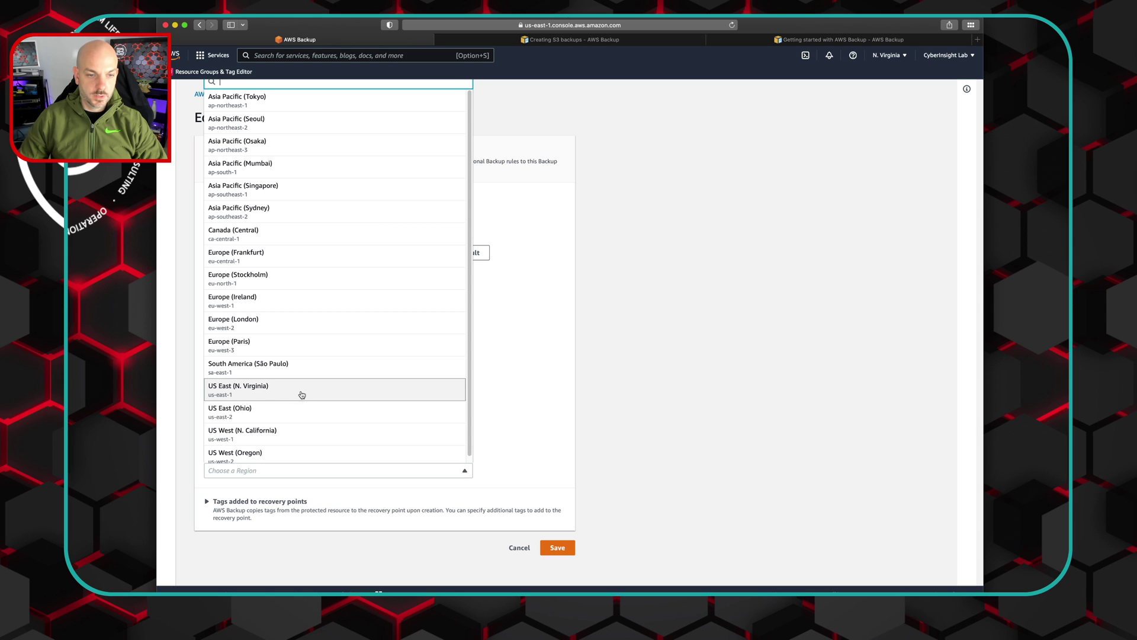
click(225, 391)
scroll(714, 507, down, 3)
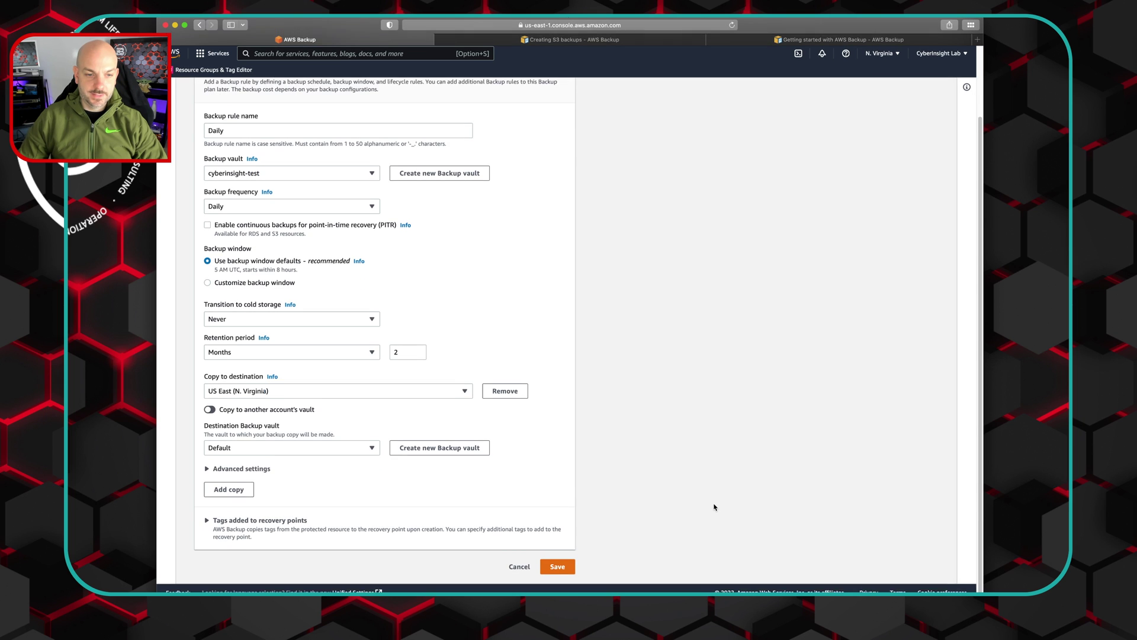
click(373, 453)
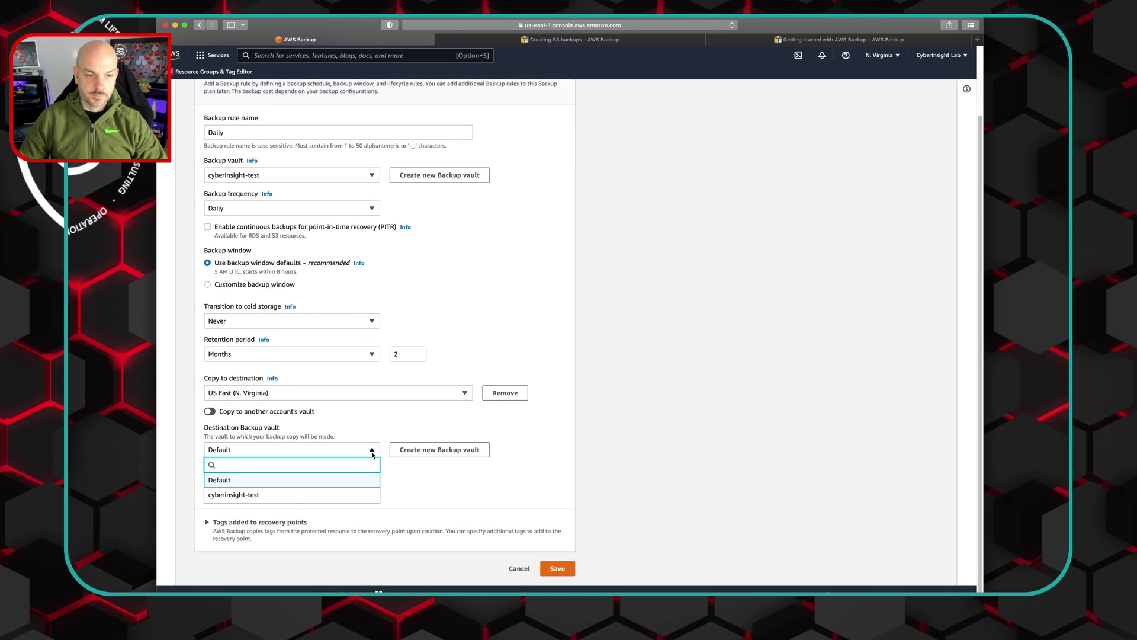
click(292, 501)
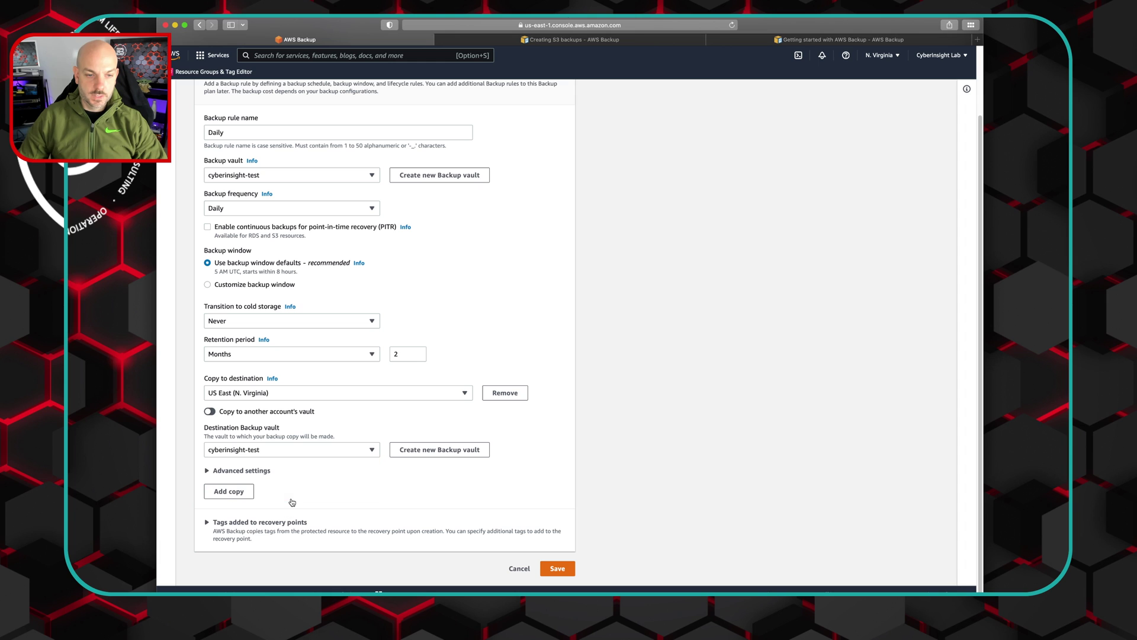
scroll(291, 501, up, 1)
scroll(490, 495, down, 1)
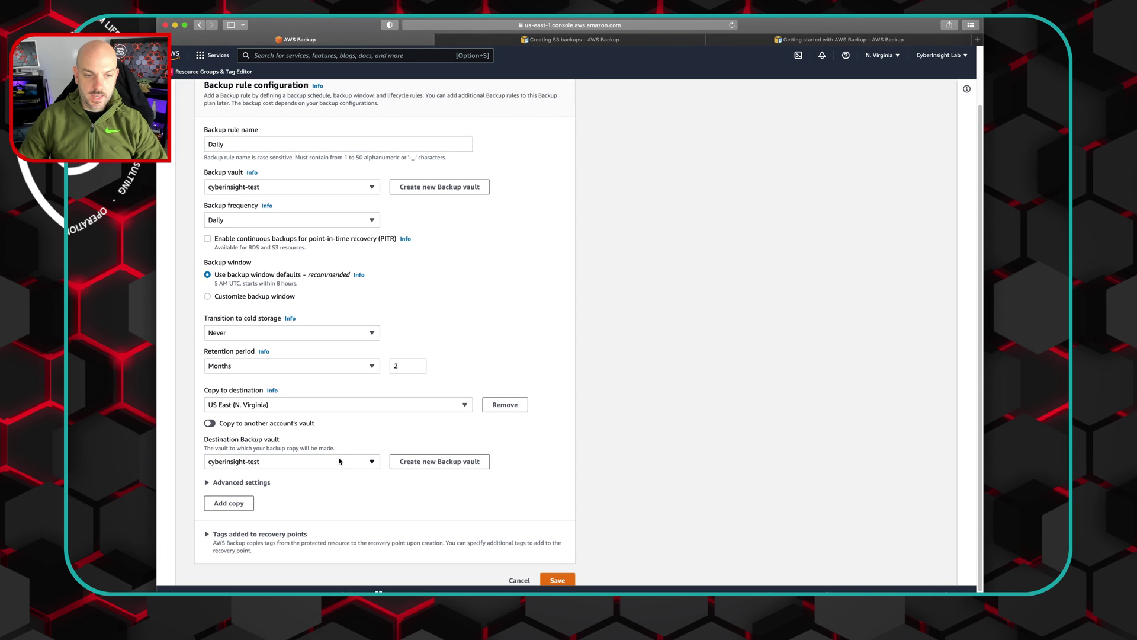
scroll(509, 497, down, 1)
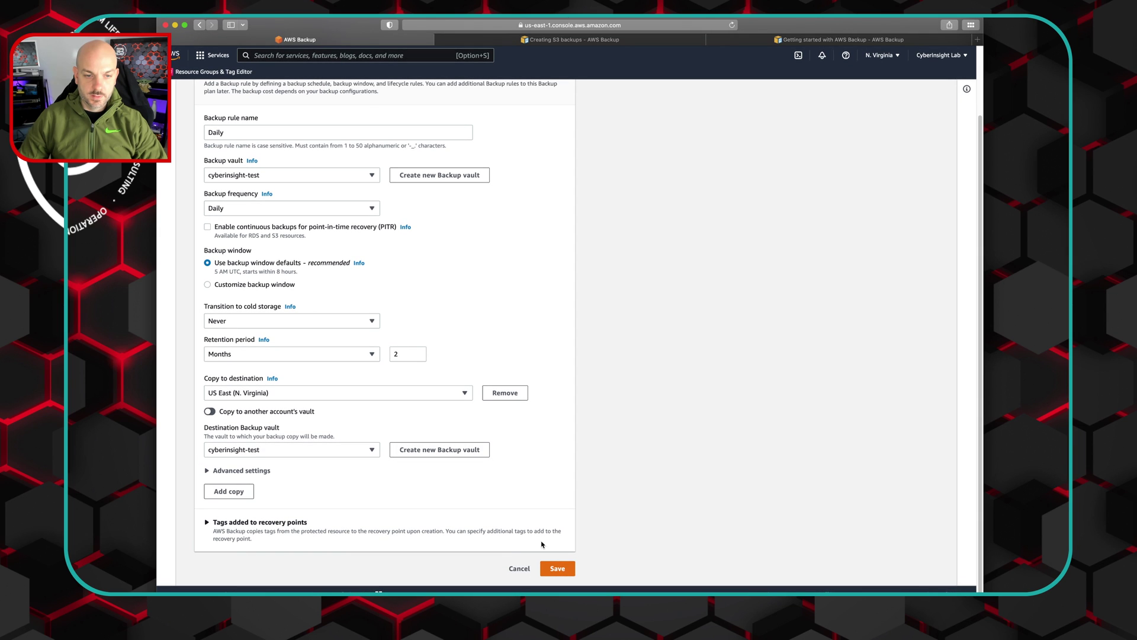
click(558, 569)
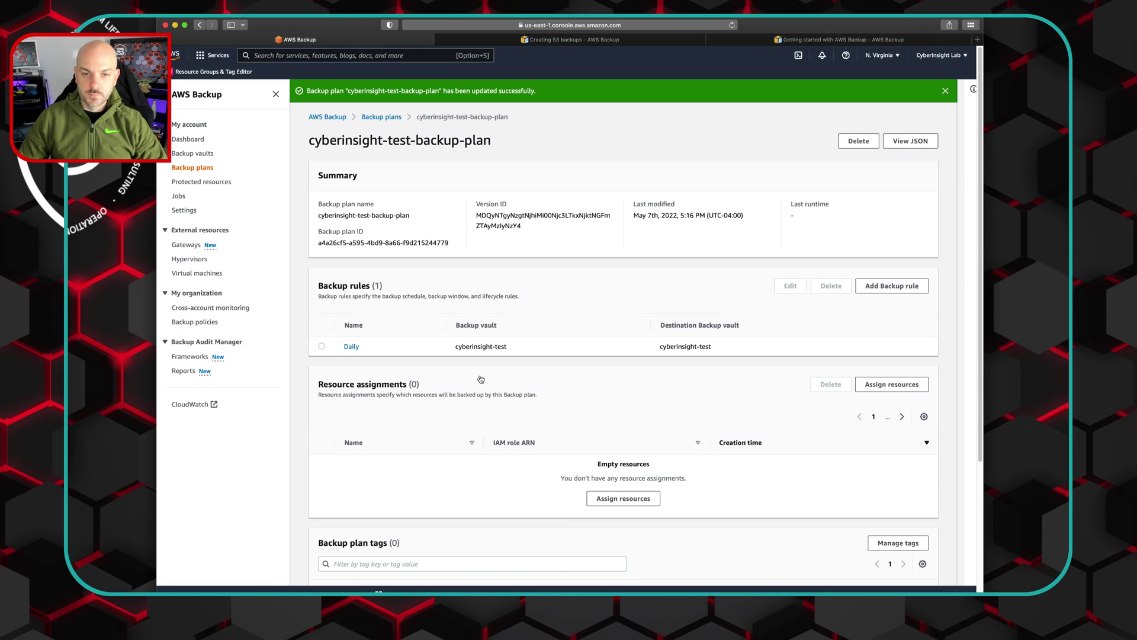
- Start another backup rule named monthly that uses the cyberinsight-test vault and a Monthly frequency
click(888, 288)
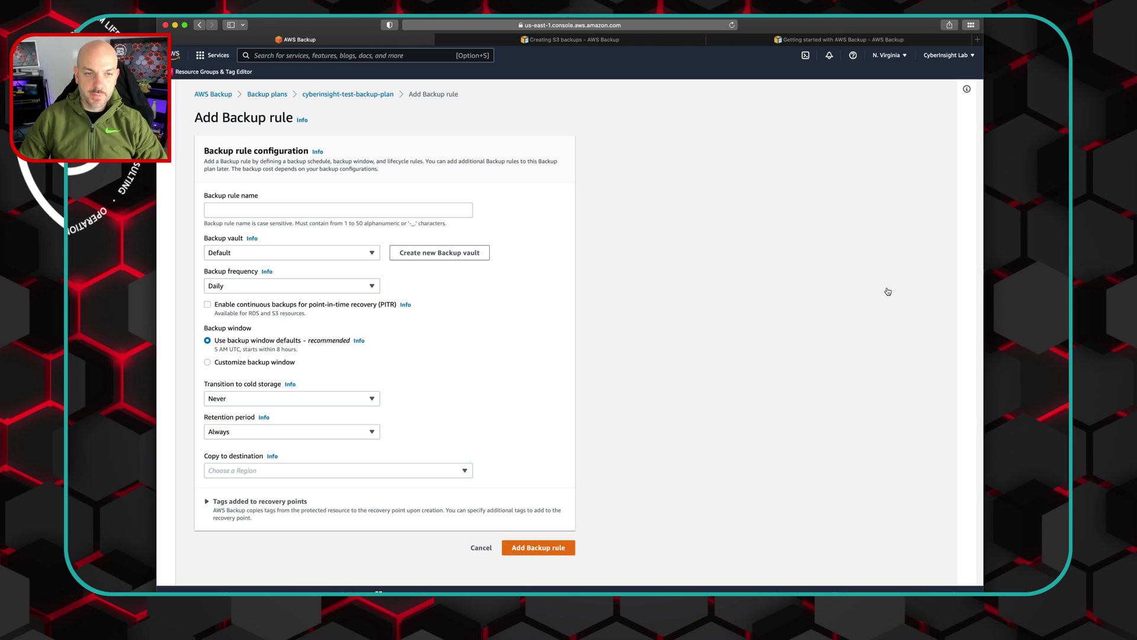
click(234, 209)
text(monthly)
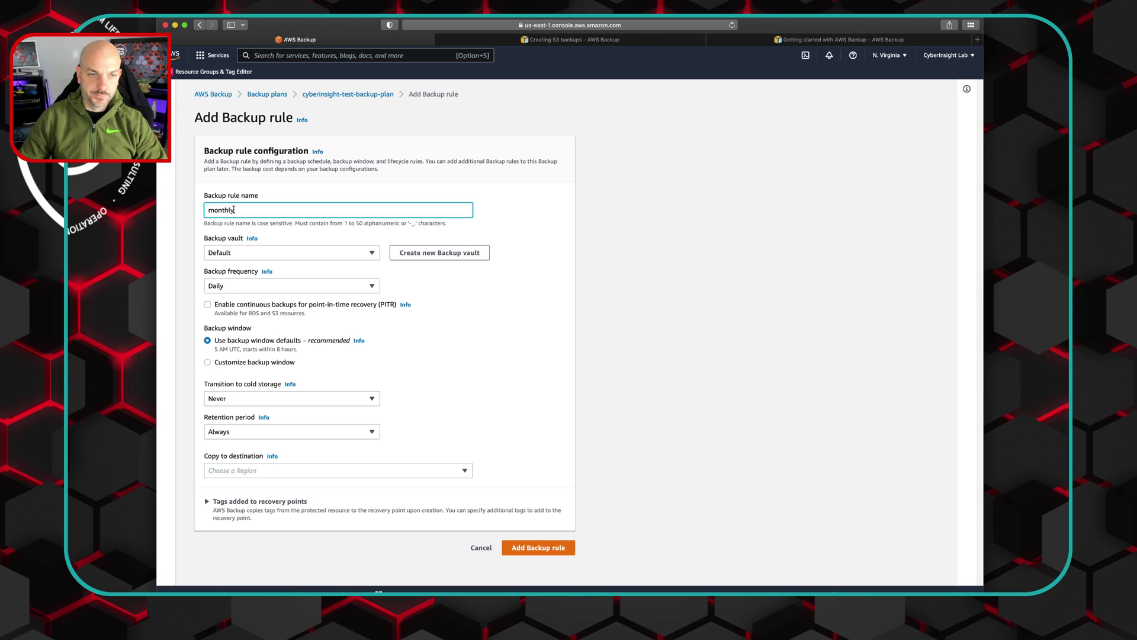
click(368, 255)
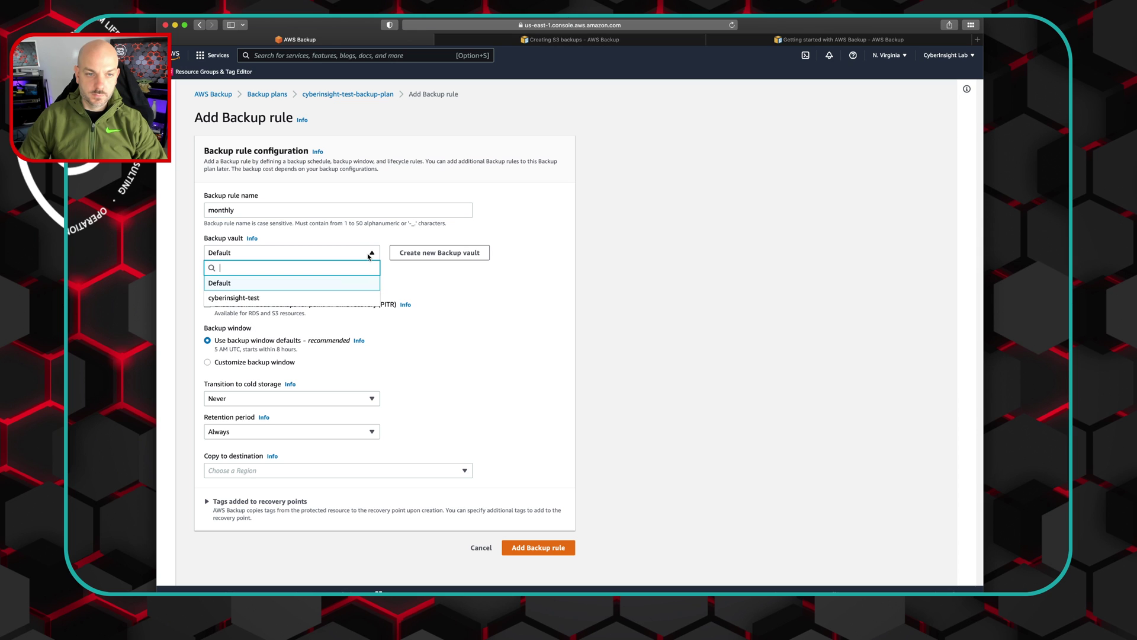
click(247, 298)
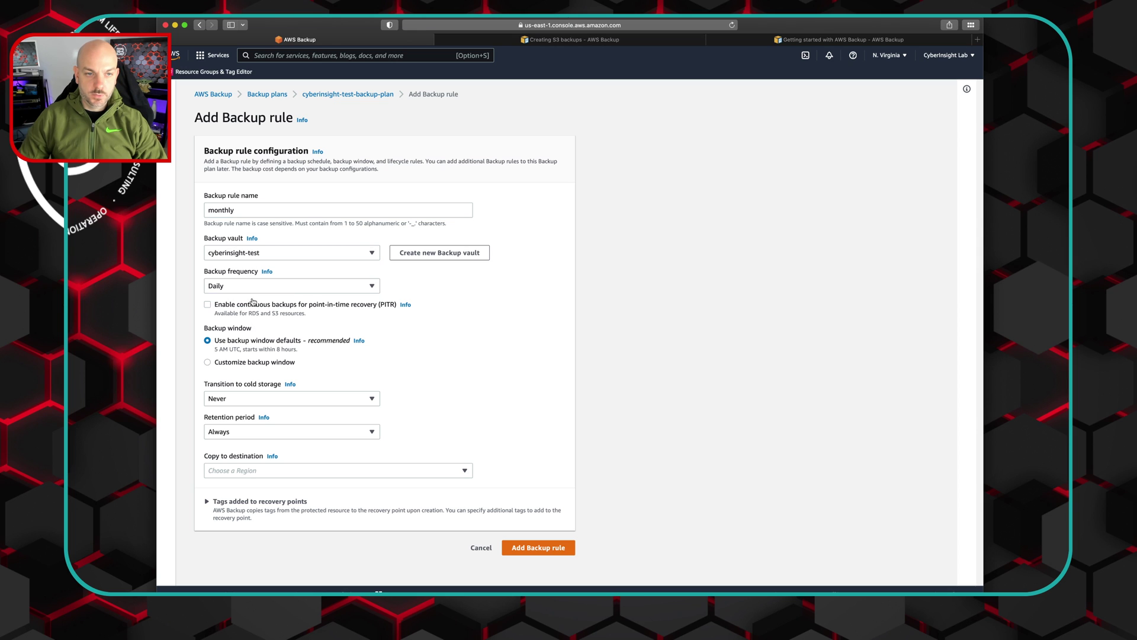
click(368, 289)
click(303, 359)
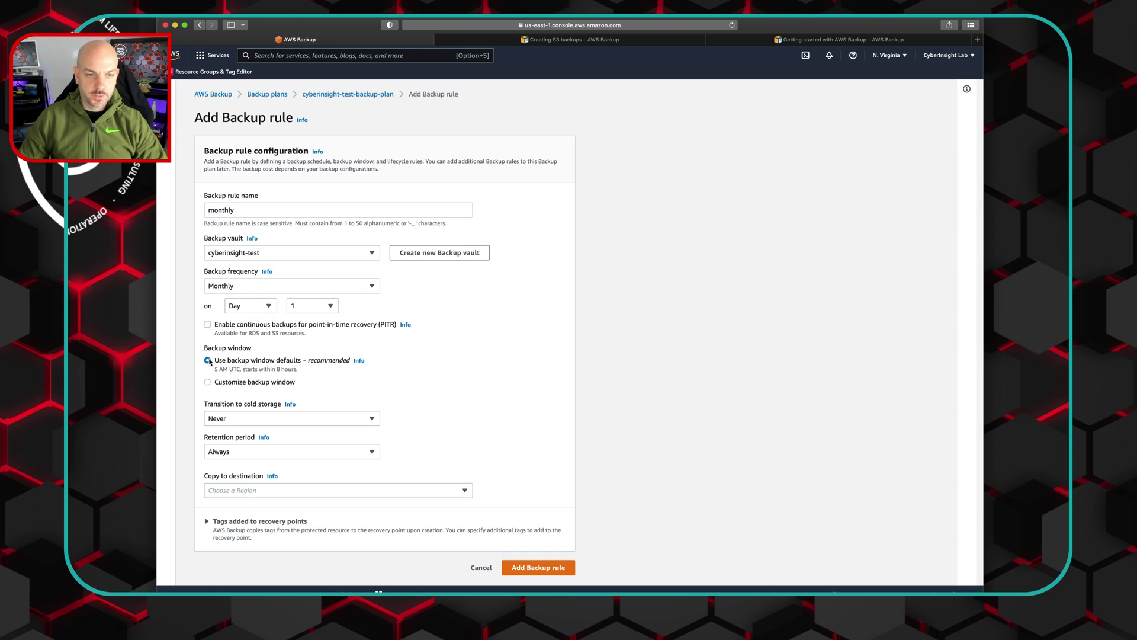
- Set the monthly rule to transition to cold storage after 2 months and retain backups for 1 year
click(346, 419)
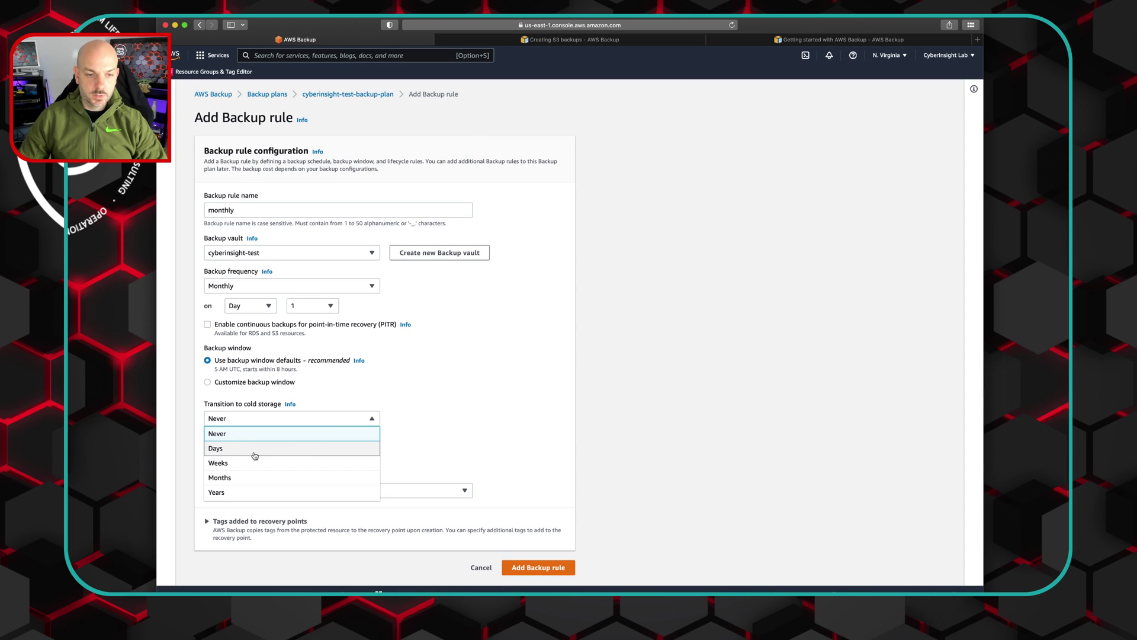
click(235, 480)
click(394, 419)
text(2)
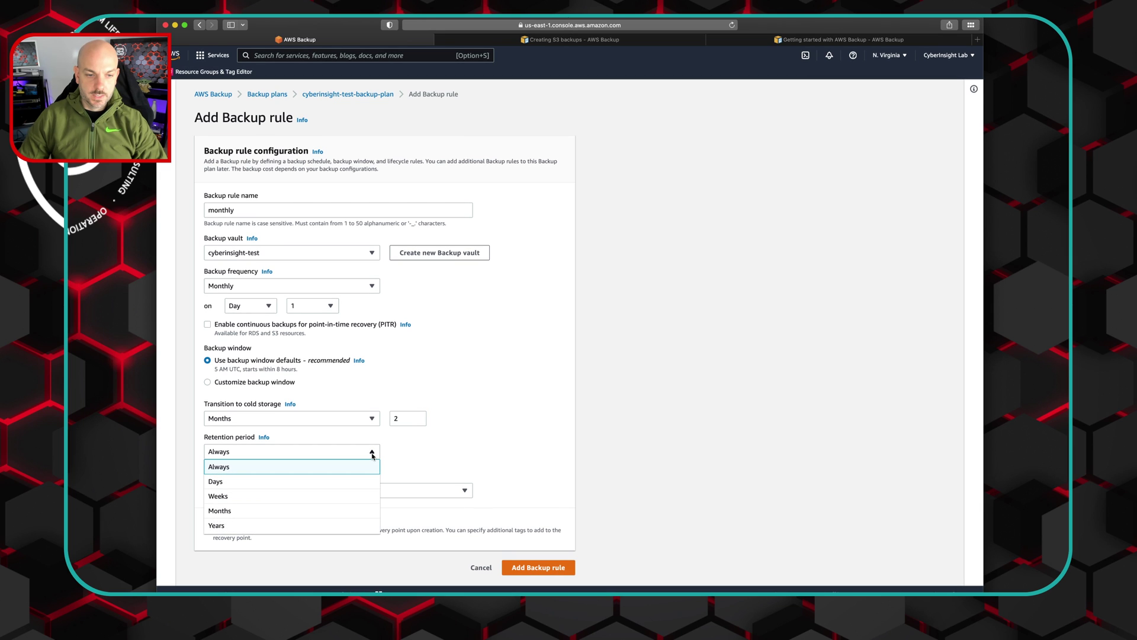
click(228, 526)
double_click(406, 451)
click(471, 454)
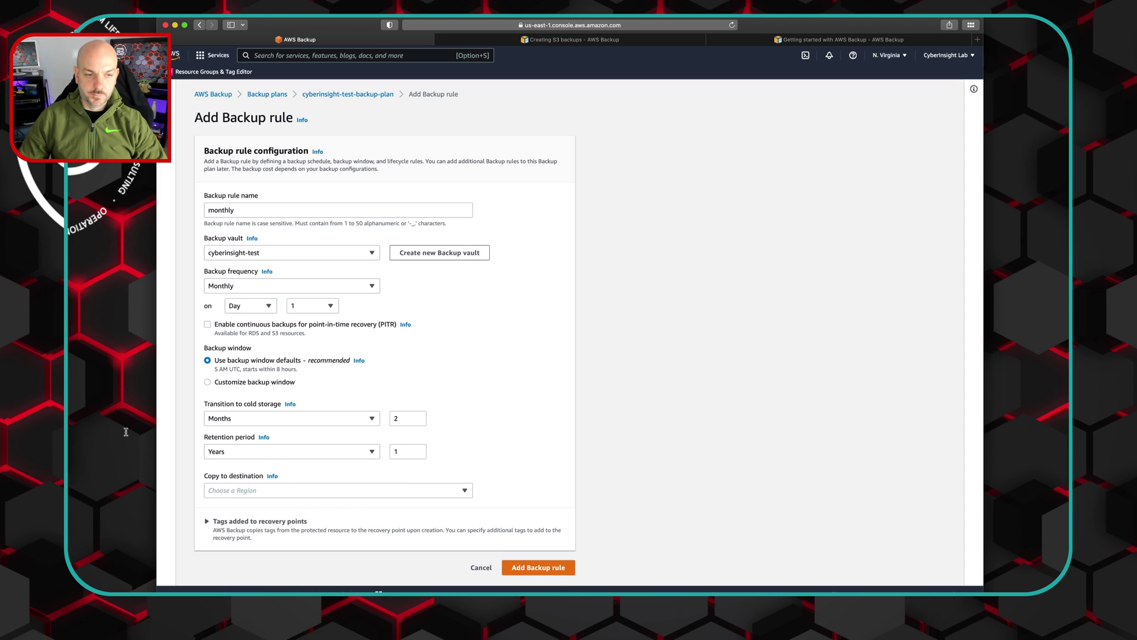
- Copy the monthly rule's backups to the cyberinsight-test vault in US East (N. Virginia) and add the rule to the plan
click(466, 491)
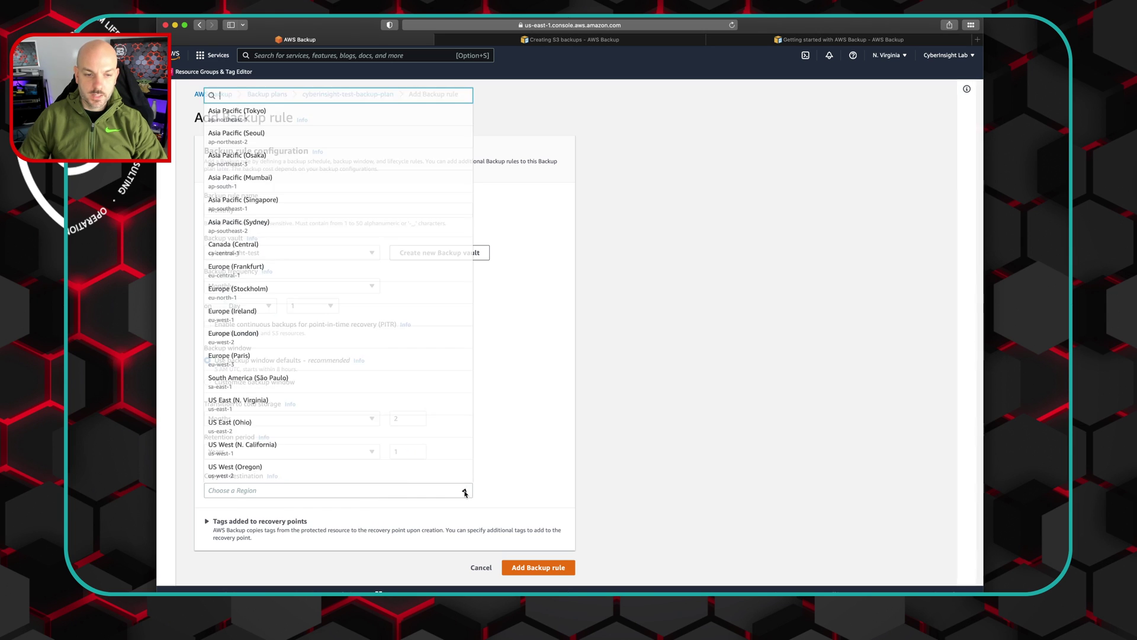
click(294, 408)
scroll(415, 474, down, 2)
click(371, 454)
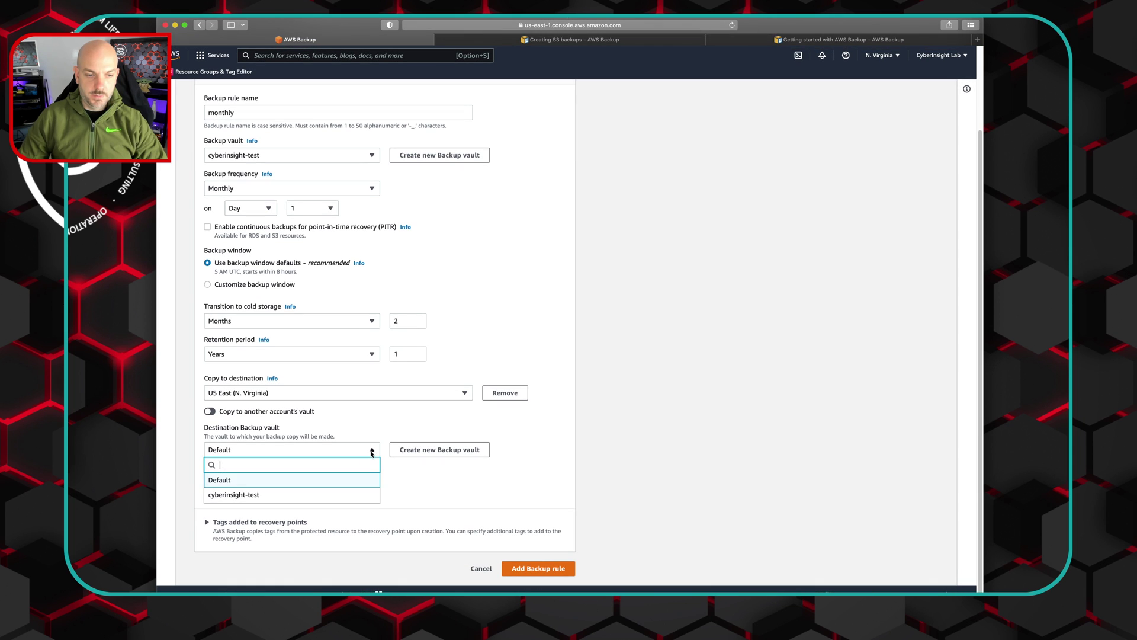
click(322, 496)
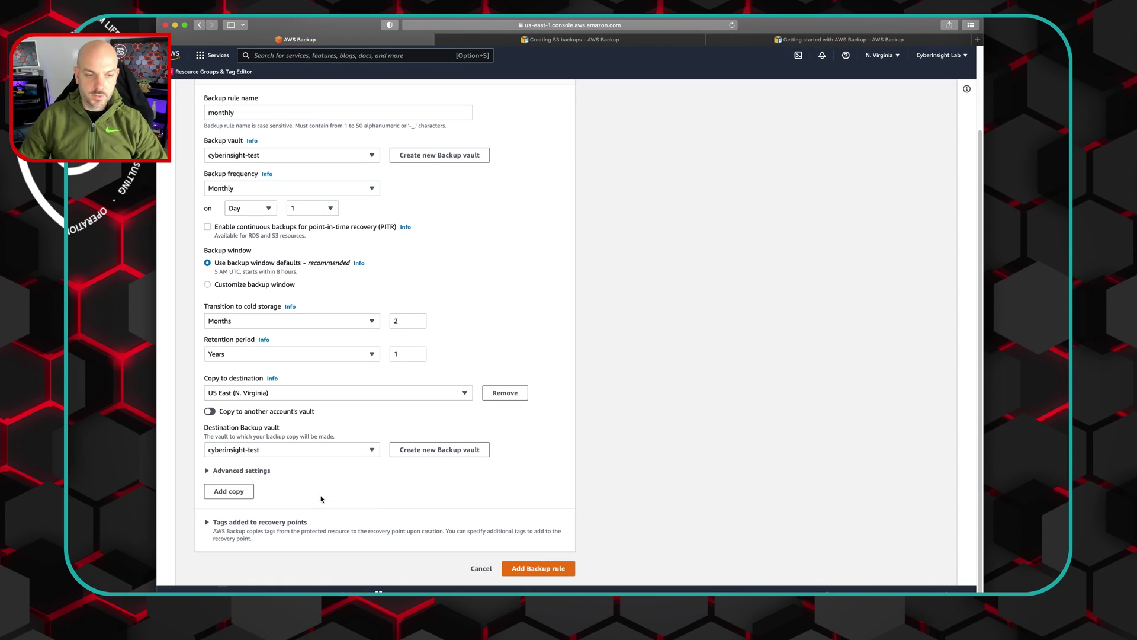
click(536, 572)
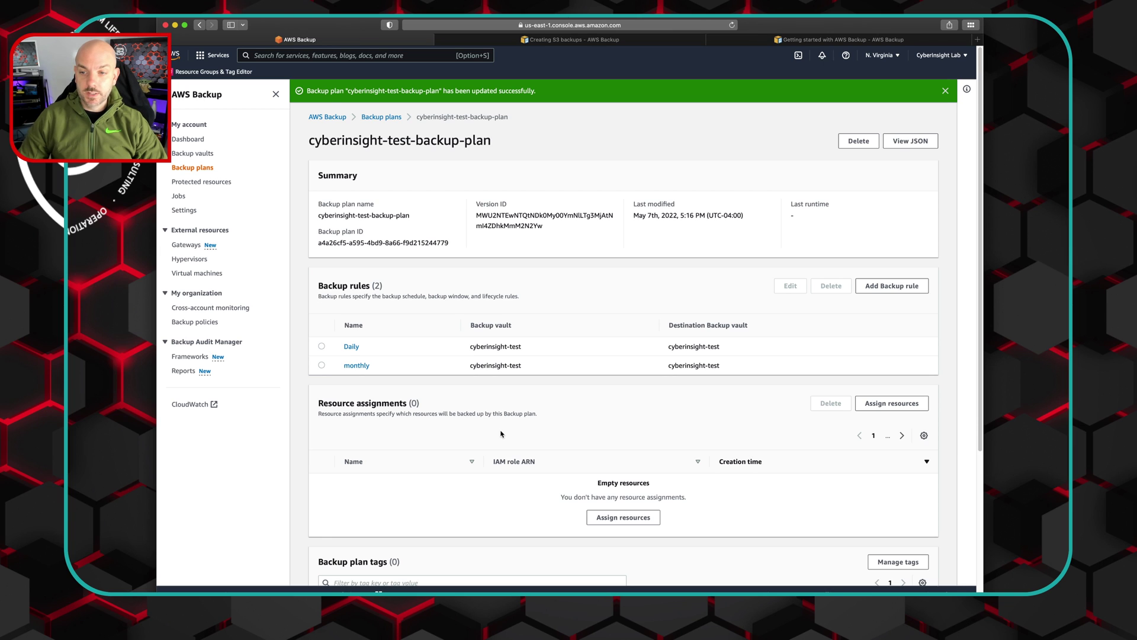
- Start a resource assignment for the cyberinsight-test-backup-plan and name it prod-backup
click(887, 404)
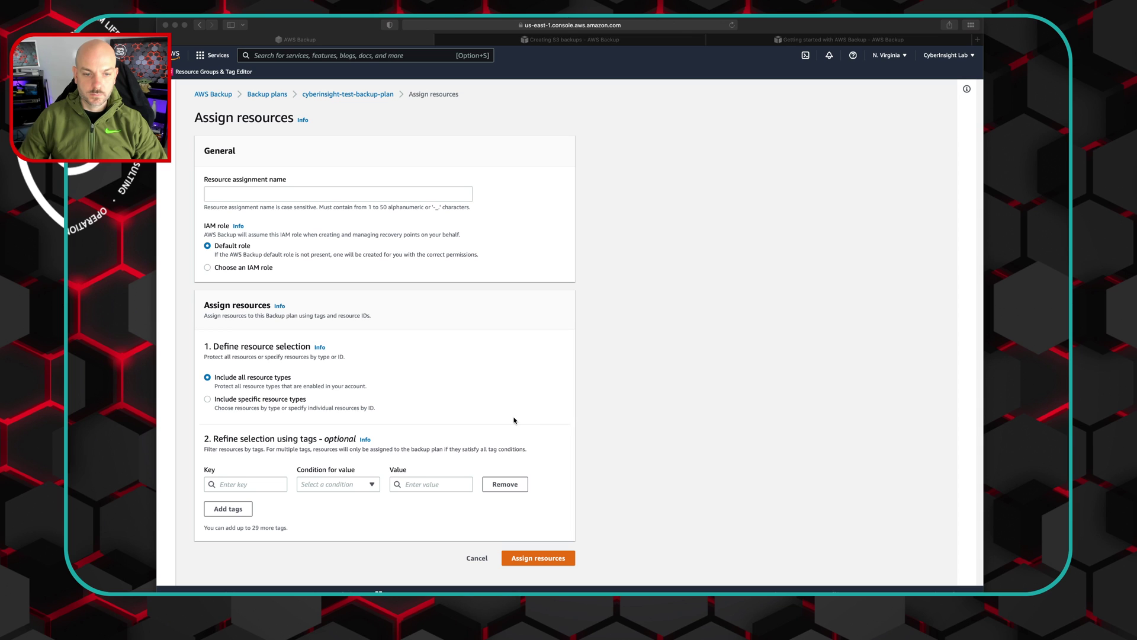
click(940, 365)
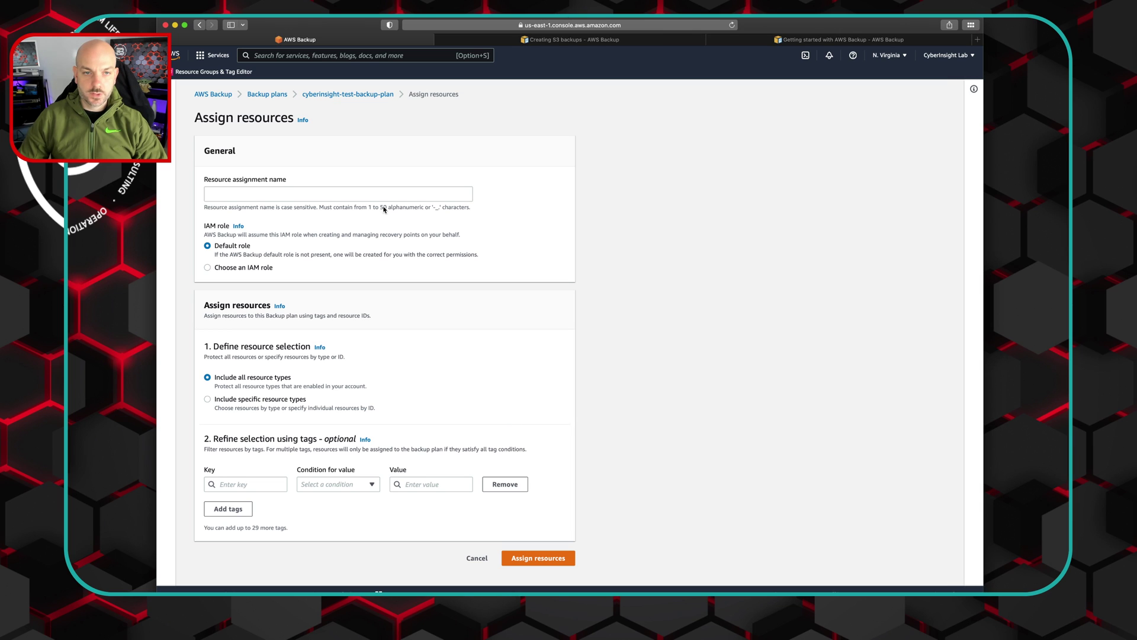
click(367, 195)
text(pr)
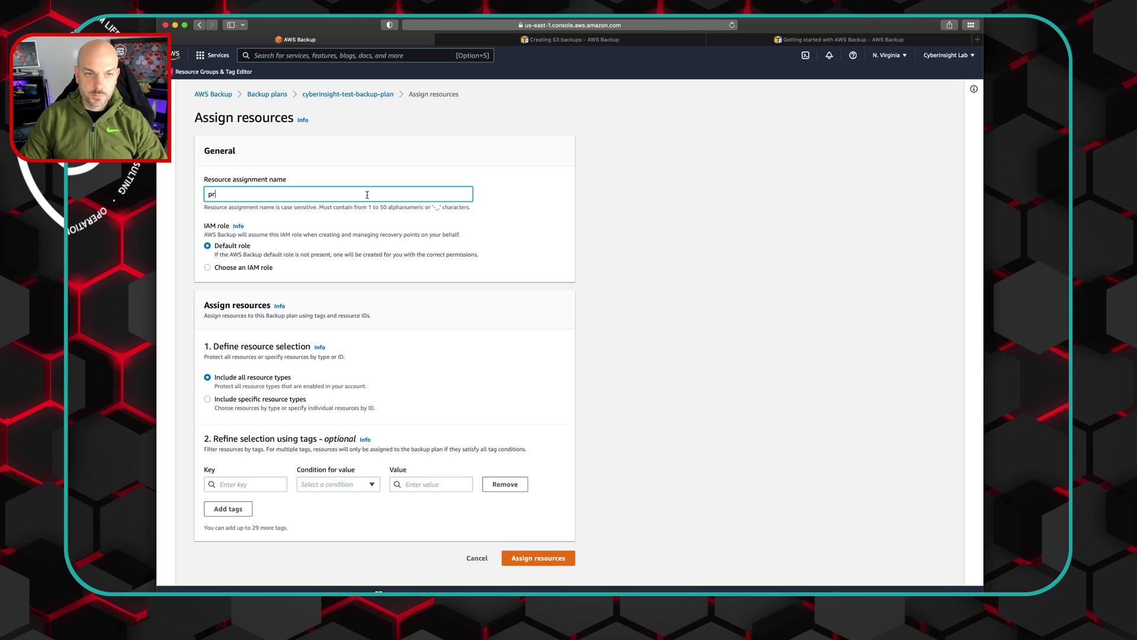
text(od-backup)
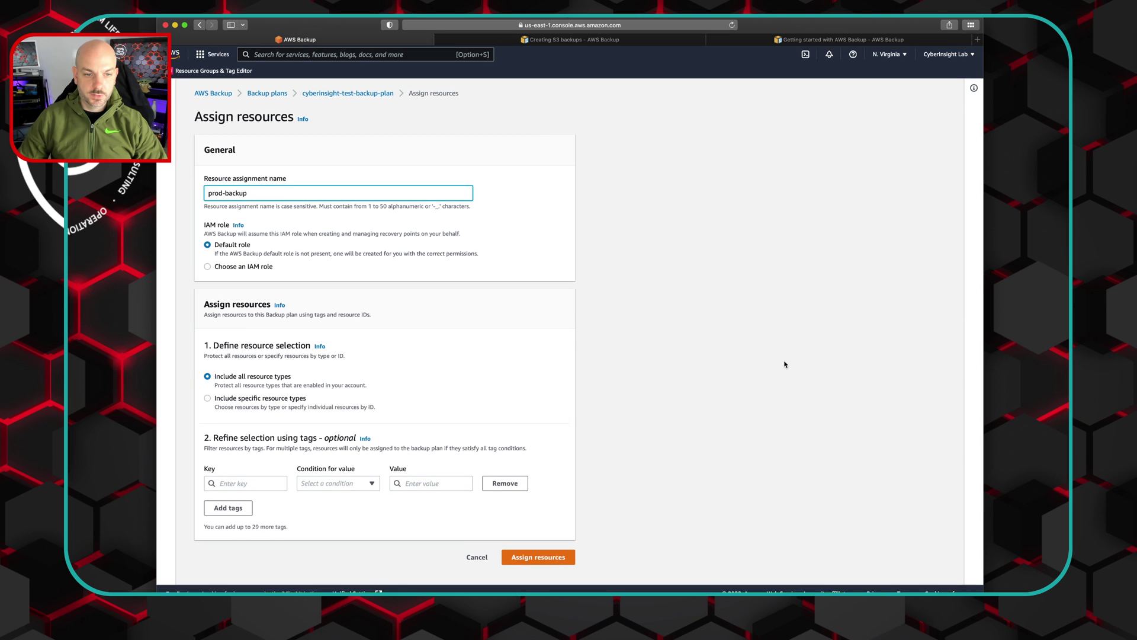
click(207, 400)
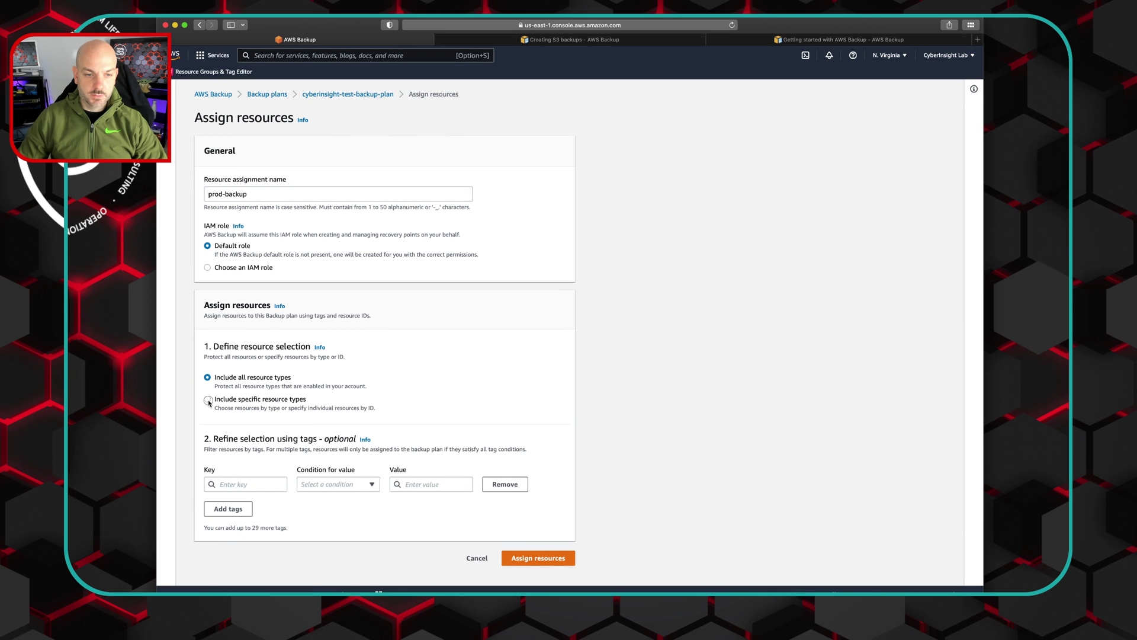
scroll(440, 521, down, 5)
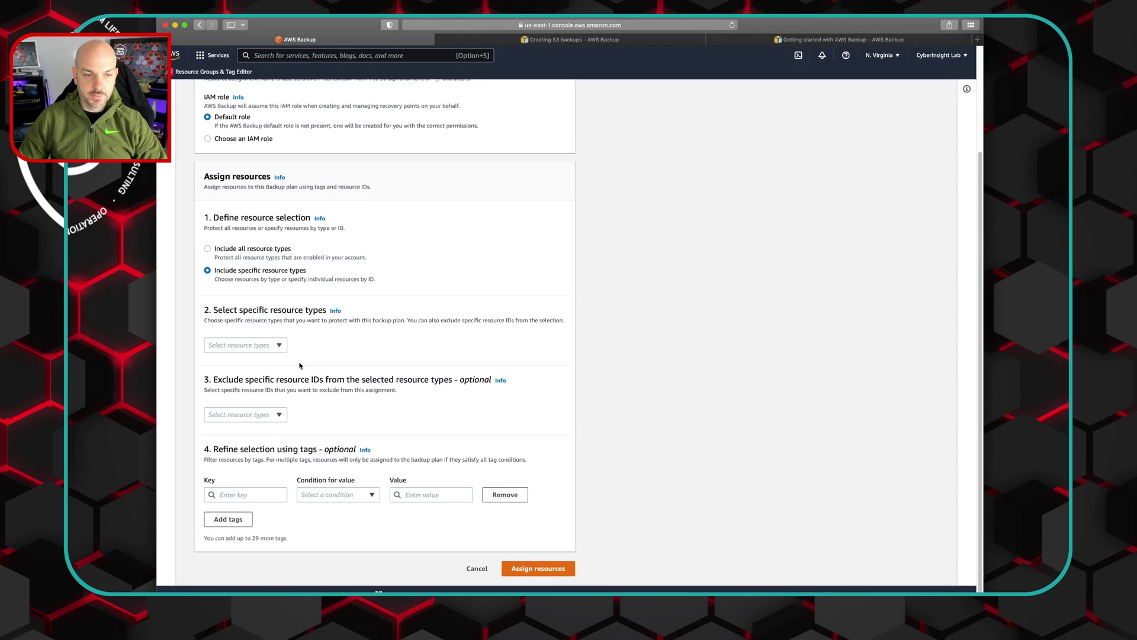
click(207, 248)
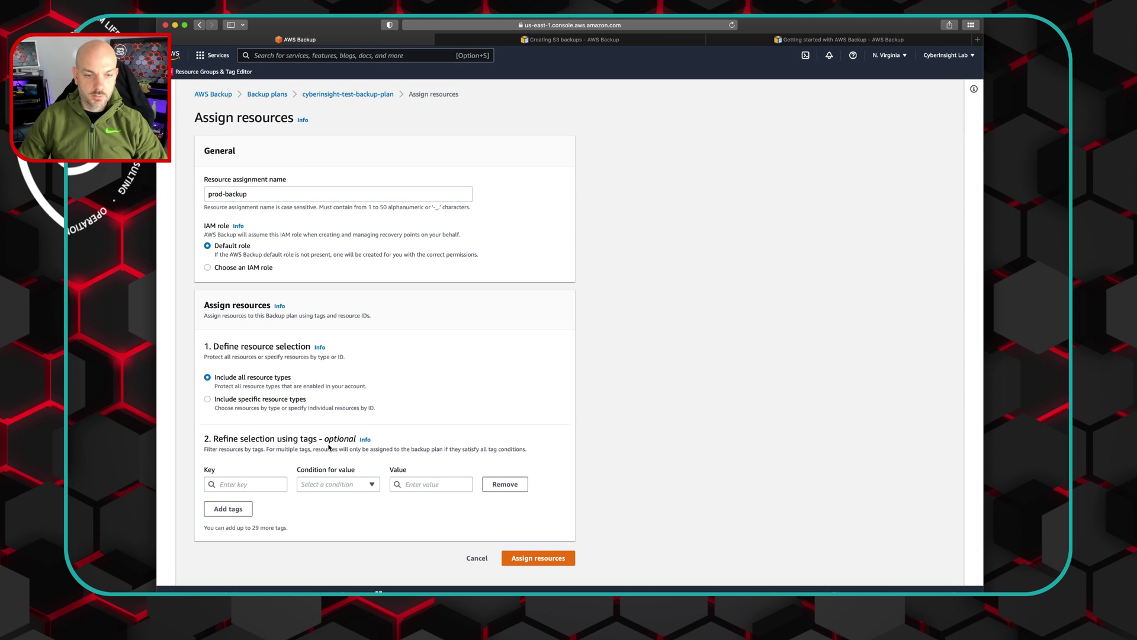
- Refine the resource selection to resources whose env tag equals prod, and submit the assignment
click(259, 489)
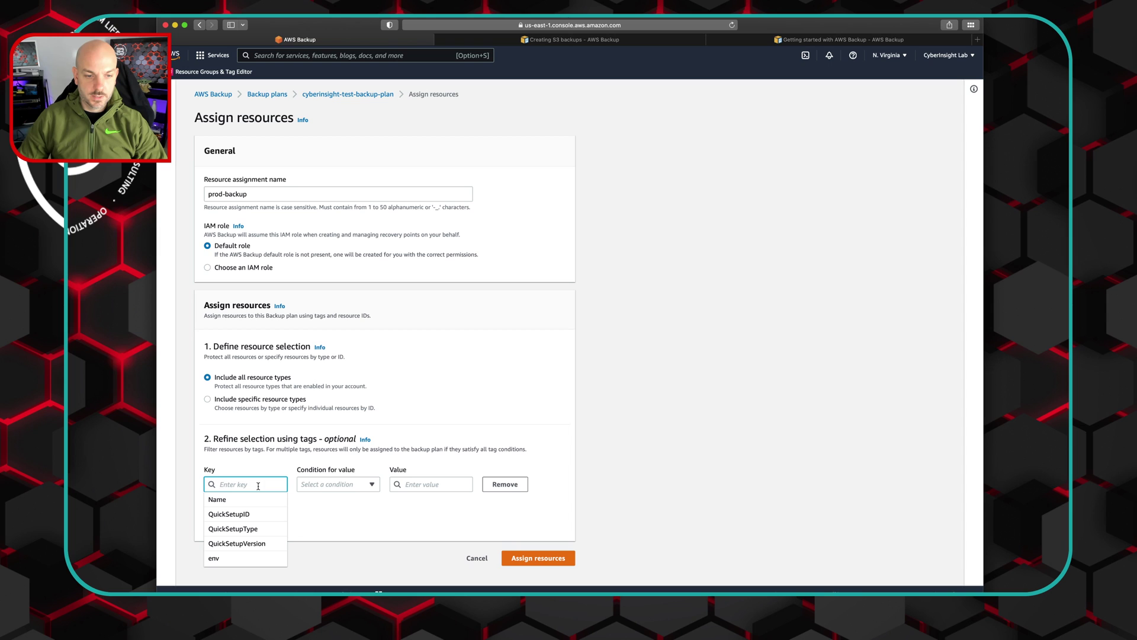
click(228, 559)
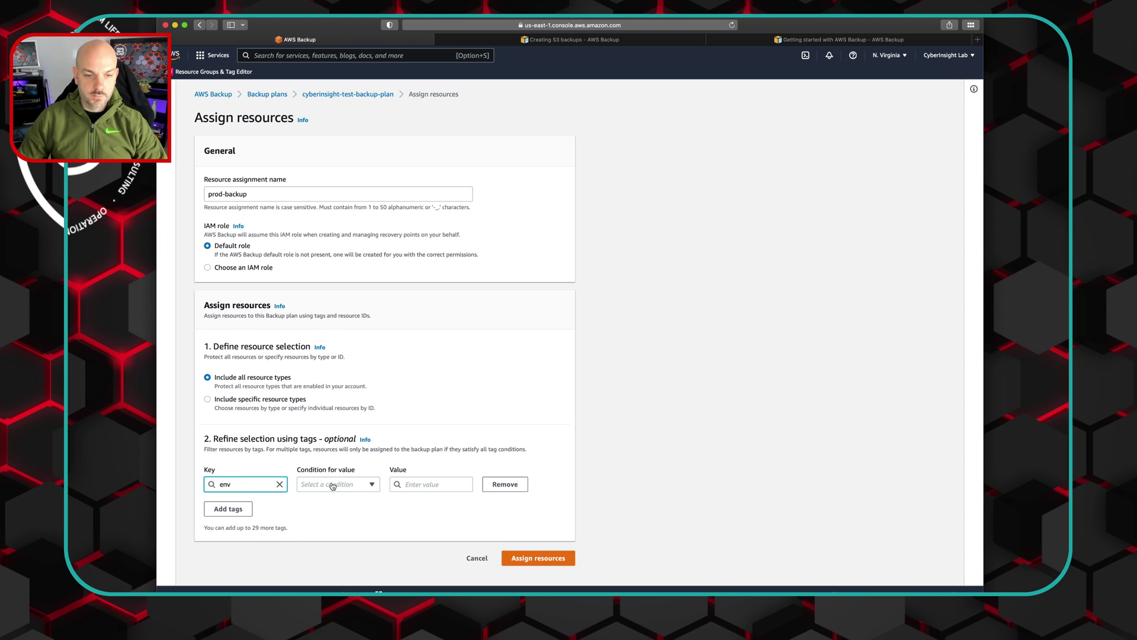
click(370, 485)
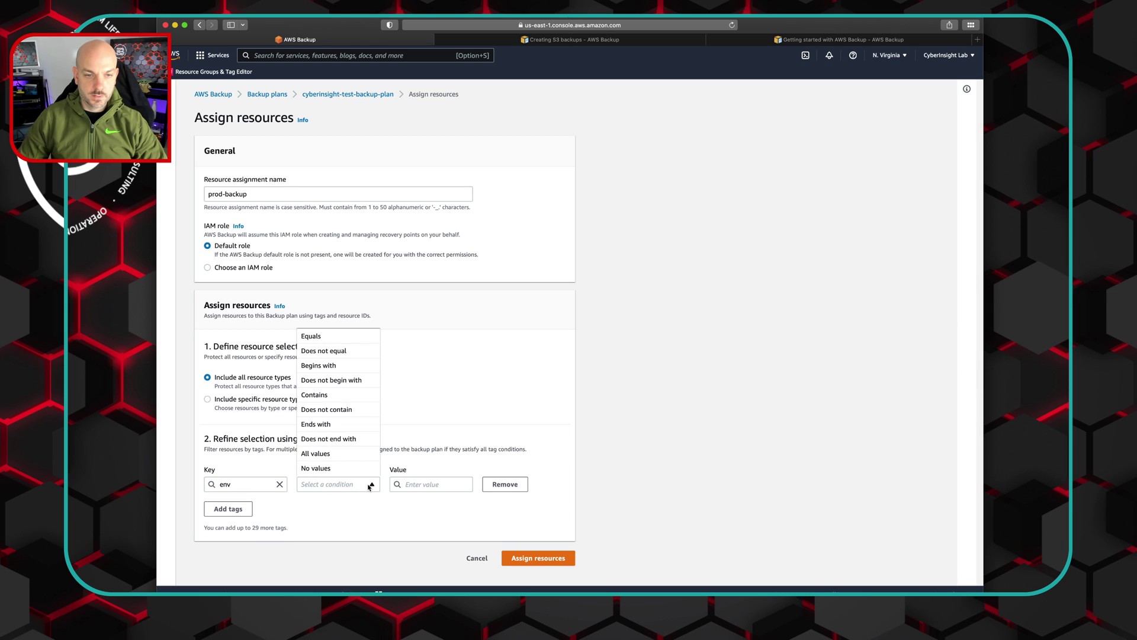
click(328, 337)
click(424, 485)
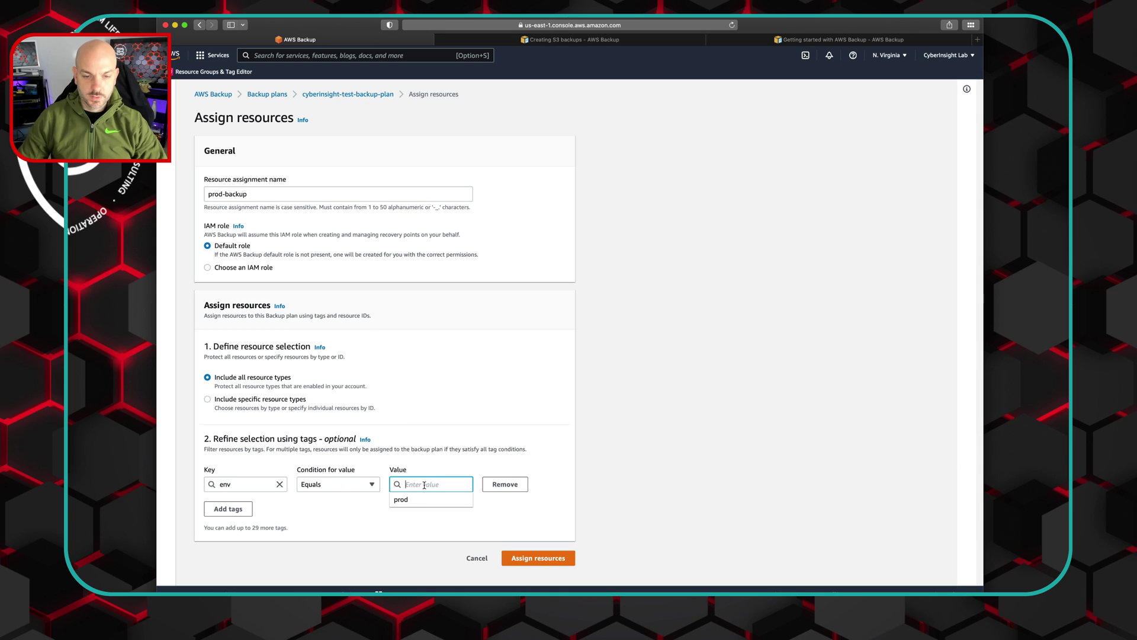
click(401, 501)
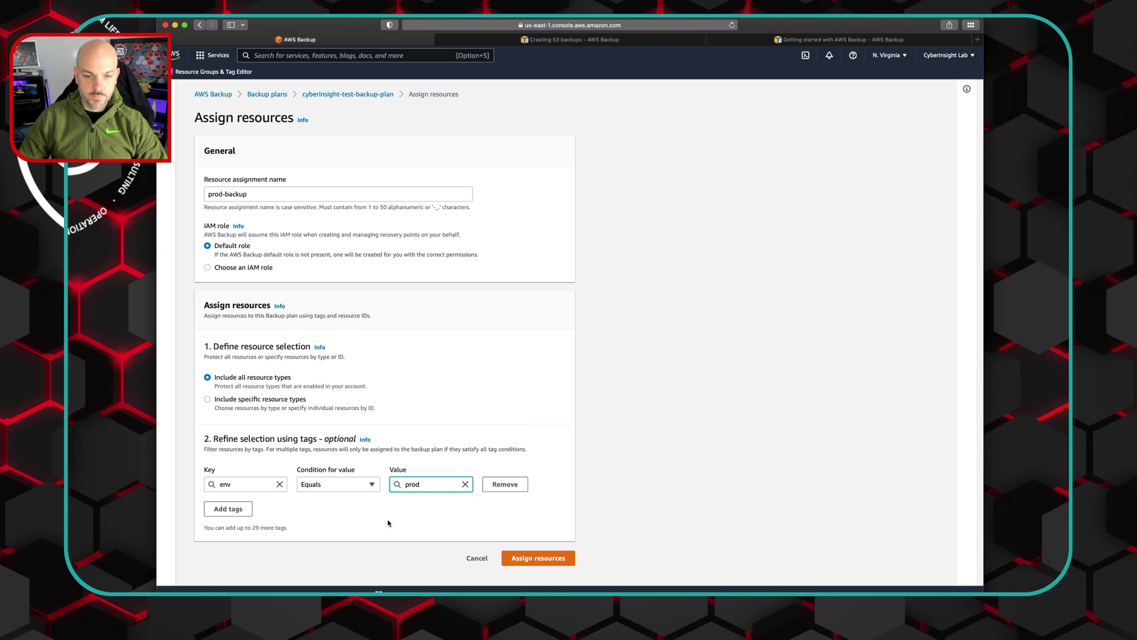
click(68, 448)
click(938, 503)
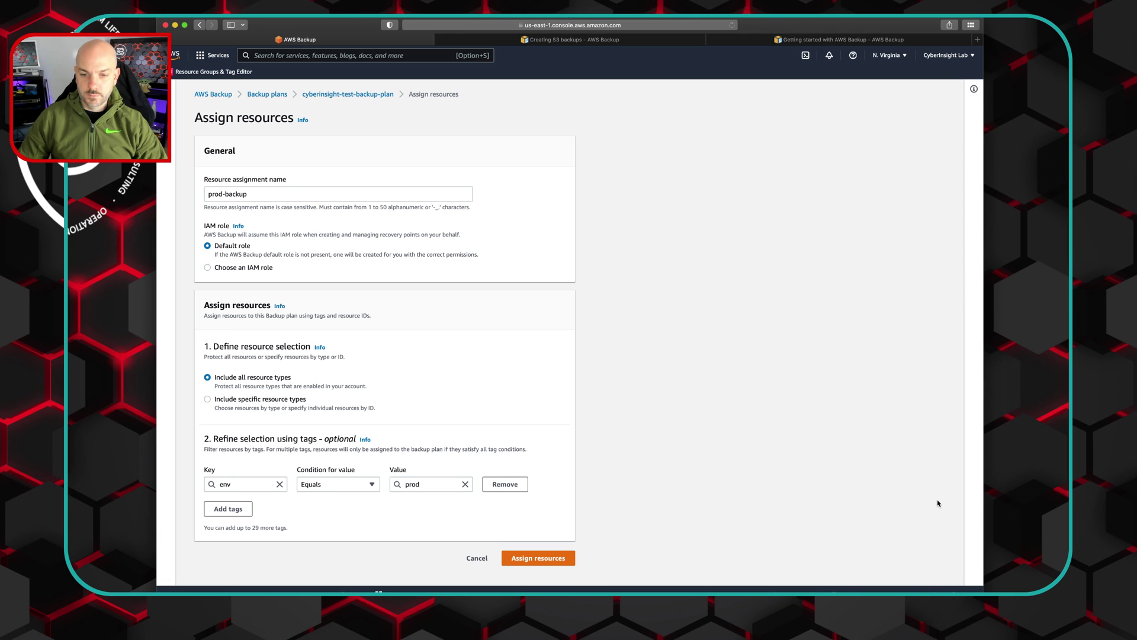
click(542, 557)
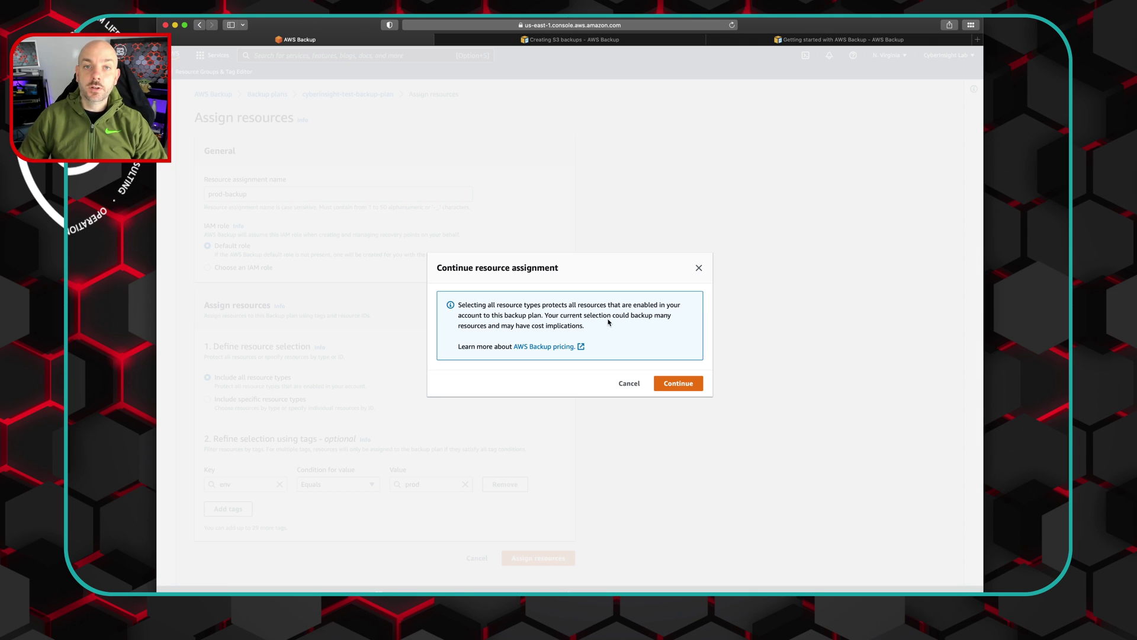
- Review the AWS documentation pages on creating S3 backups and getting started with AWS Backup, including the prerequisites
click(614, 41)
scroll(185, 52, up, 10)
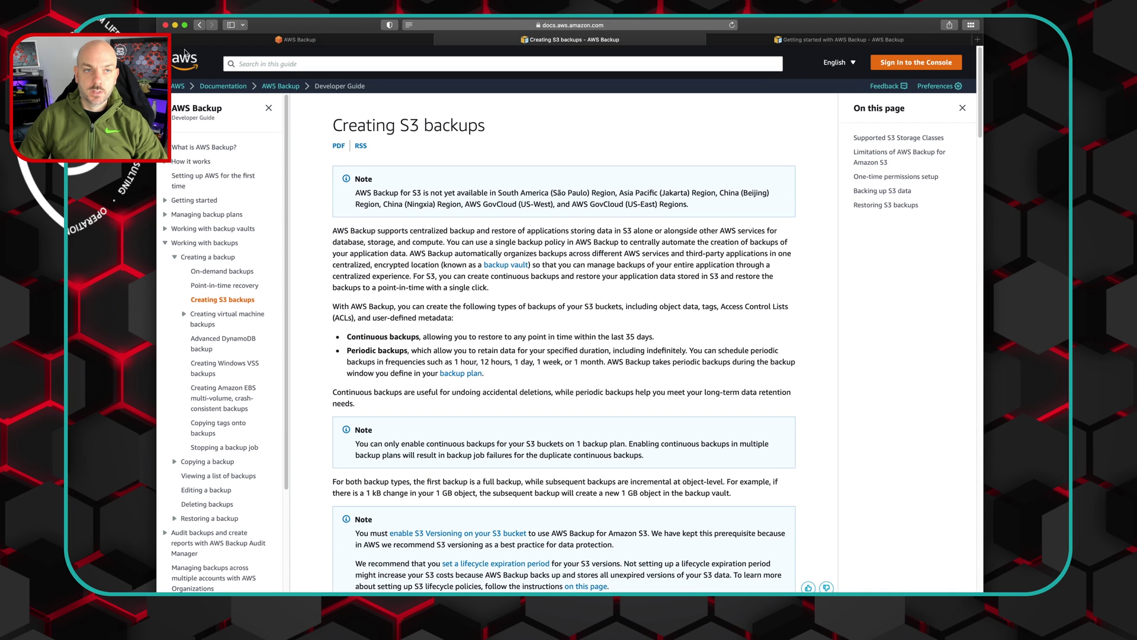
click(200, 25)
click(212, 25)
click(879, 40)
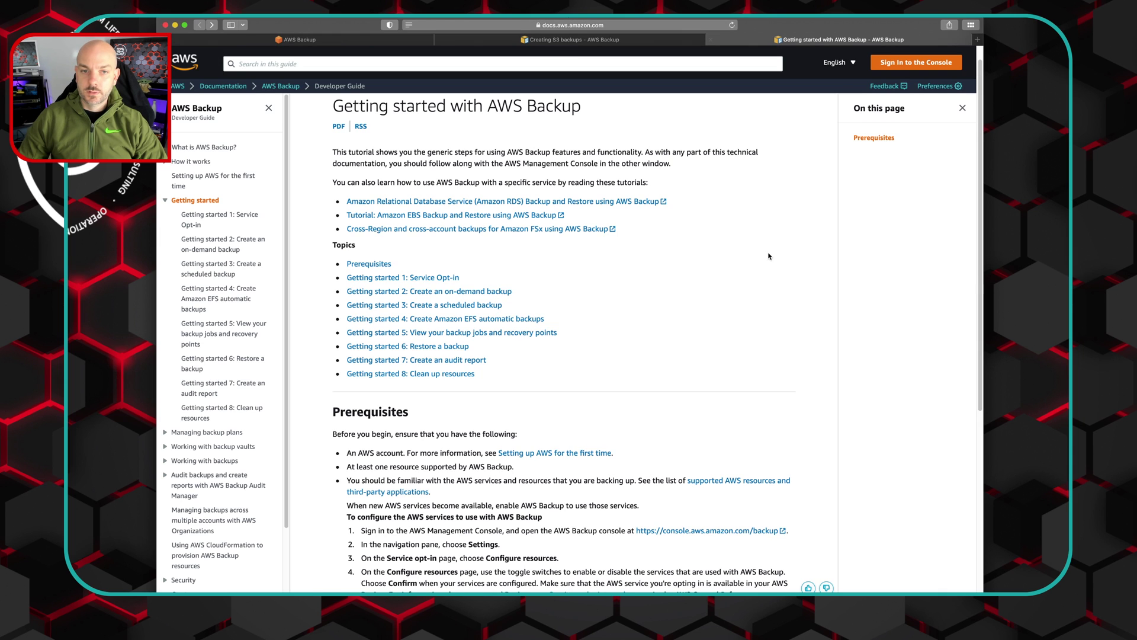
scroll(768, 256, up, 2)
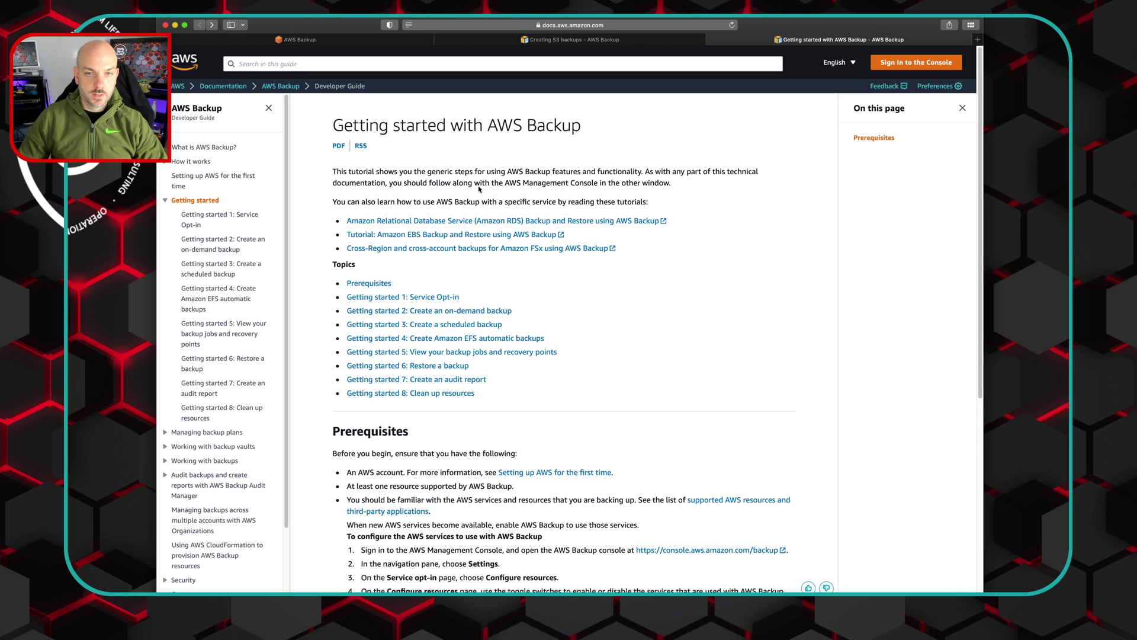
scroll(662, 247, down, 5)
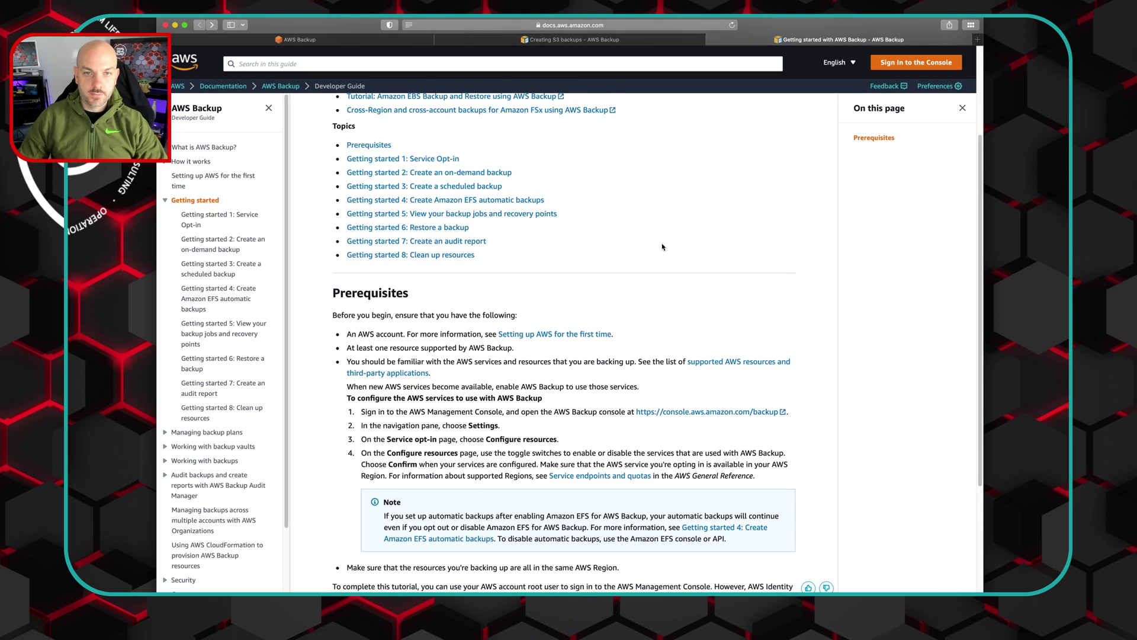
scroll(663, 247, down, 4)
scroll(663, 247, down, 3)
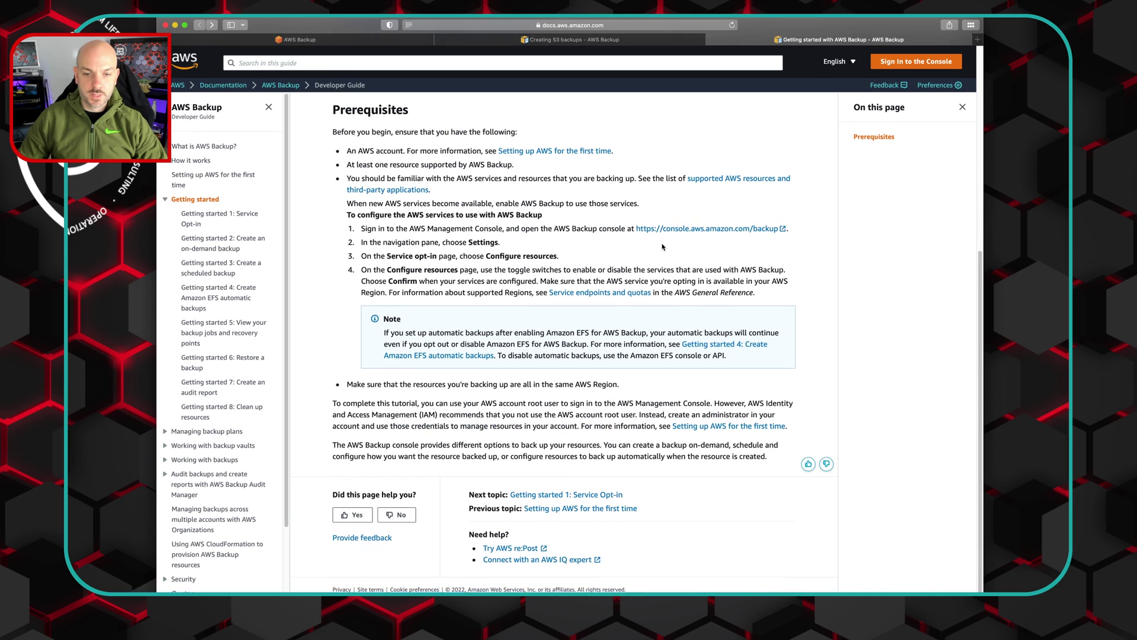
scroll(663, 247, up, 10)
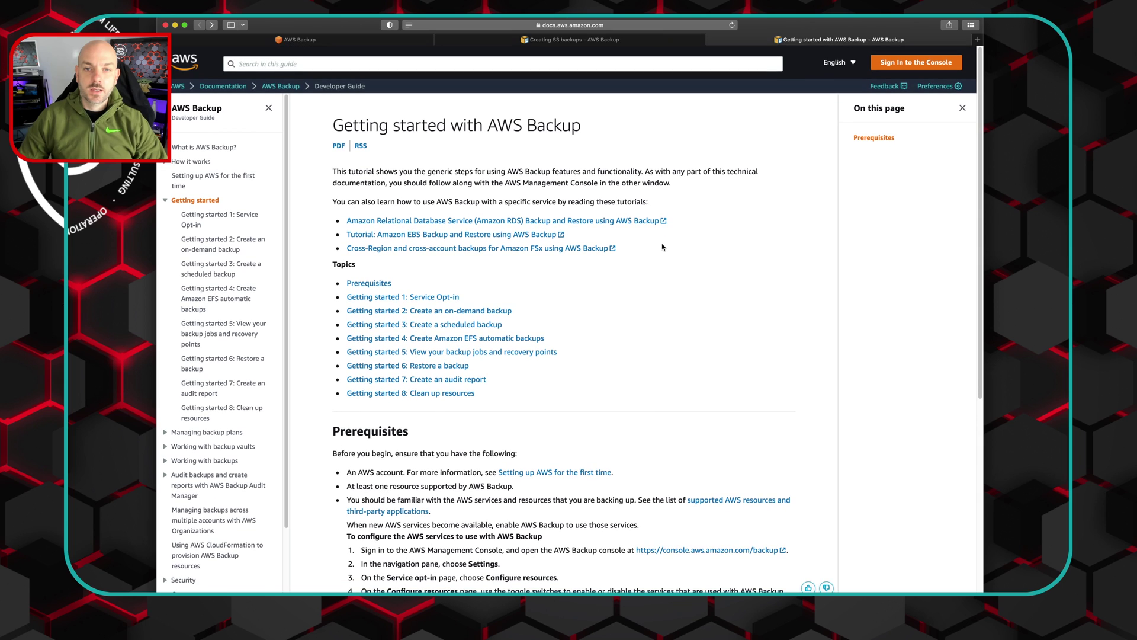
scroll(663, 247, down, 1)
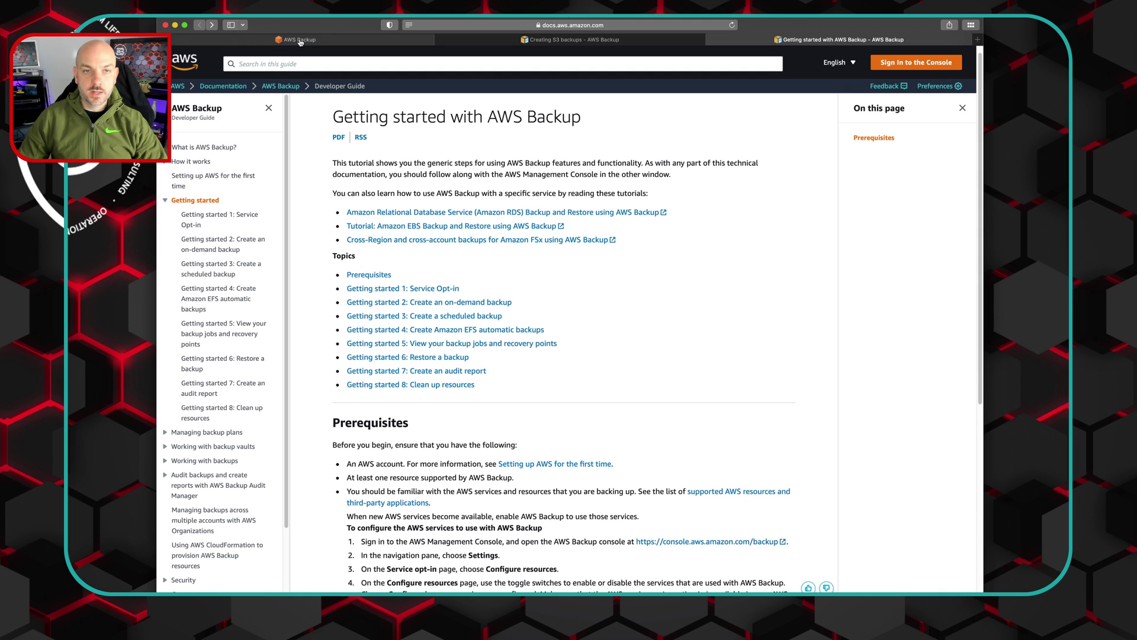
- Return to the AWS Backup console, confirm the assignment for all resource types, and review the updated backup plan
click(268, 41)
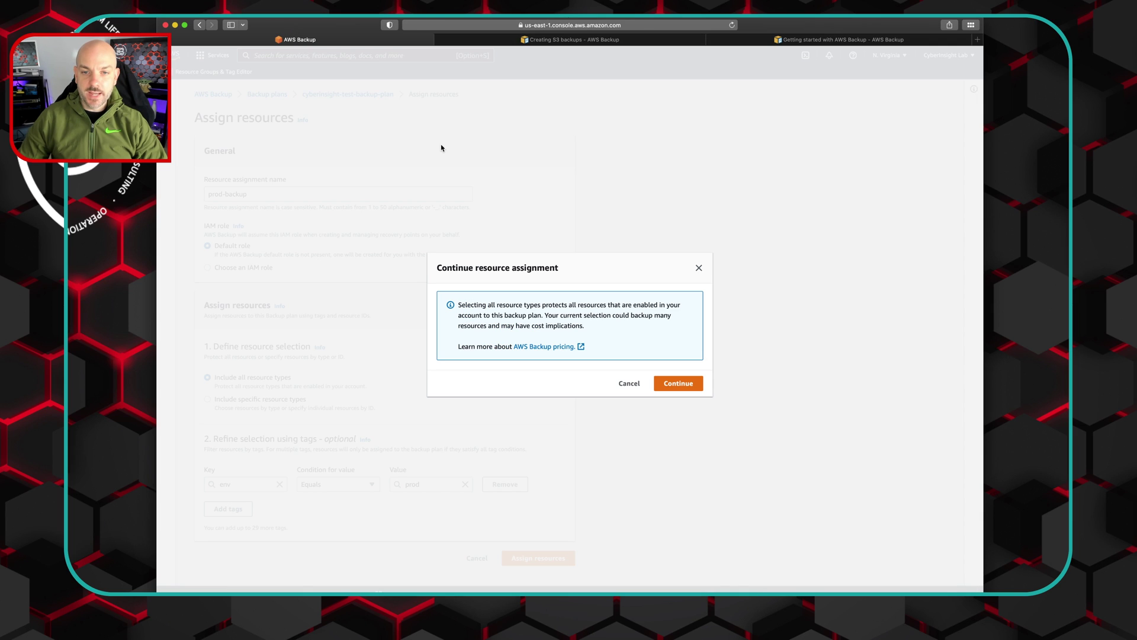
click(685, 388)
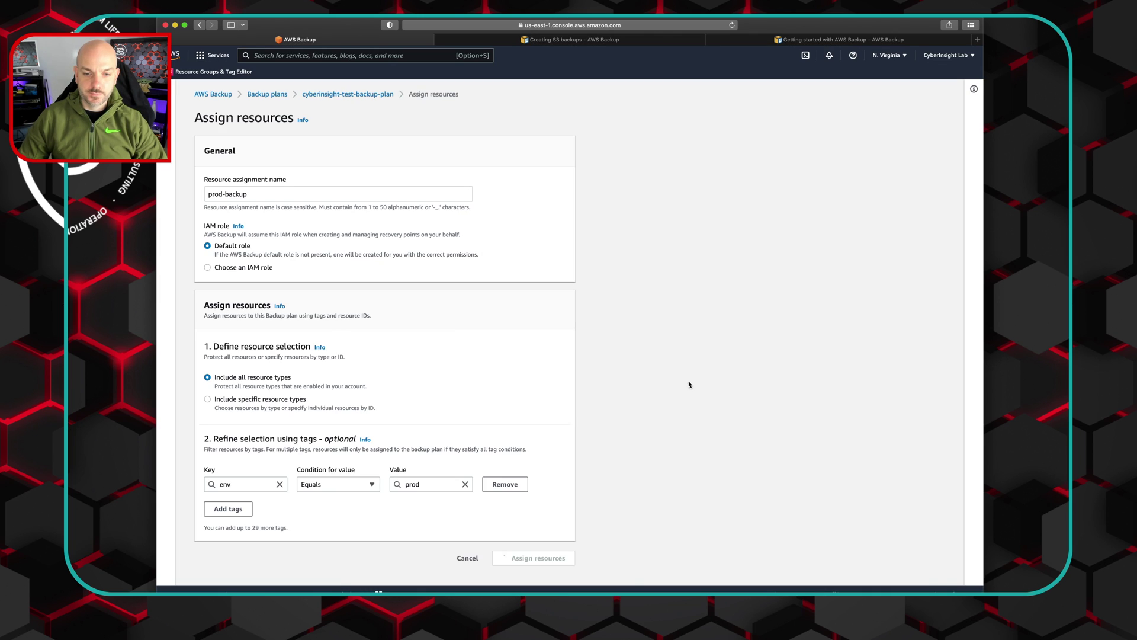
scroll(685, 405, down, 1)
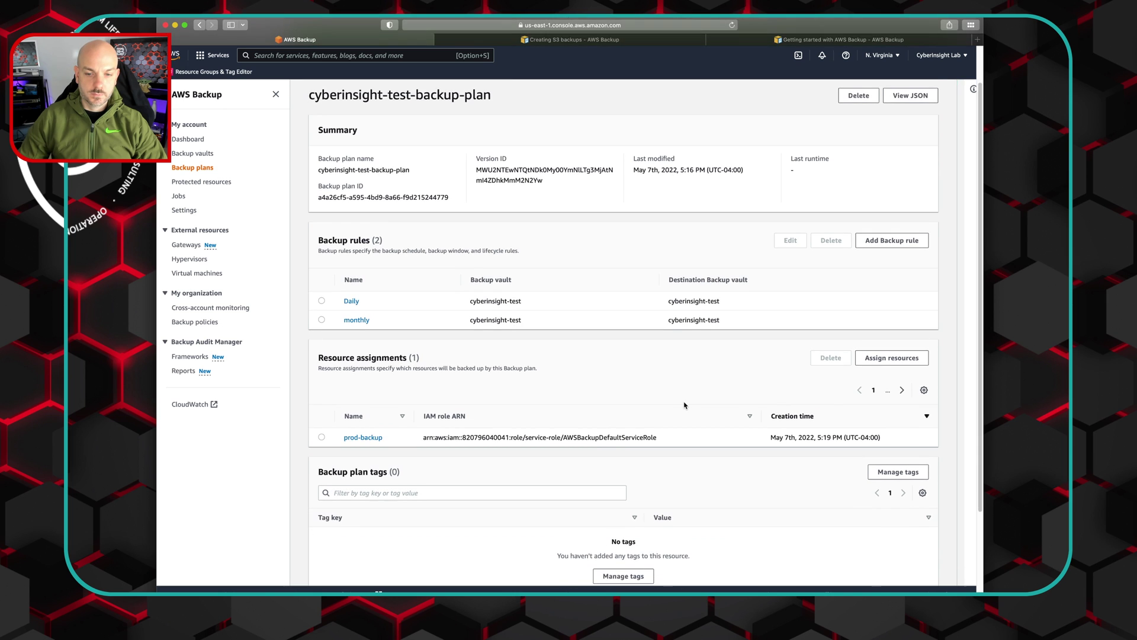
scroll(685, 405, down, 3)
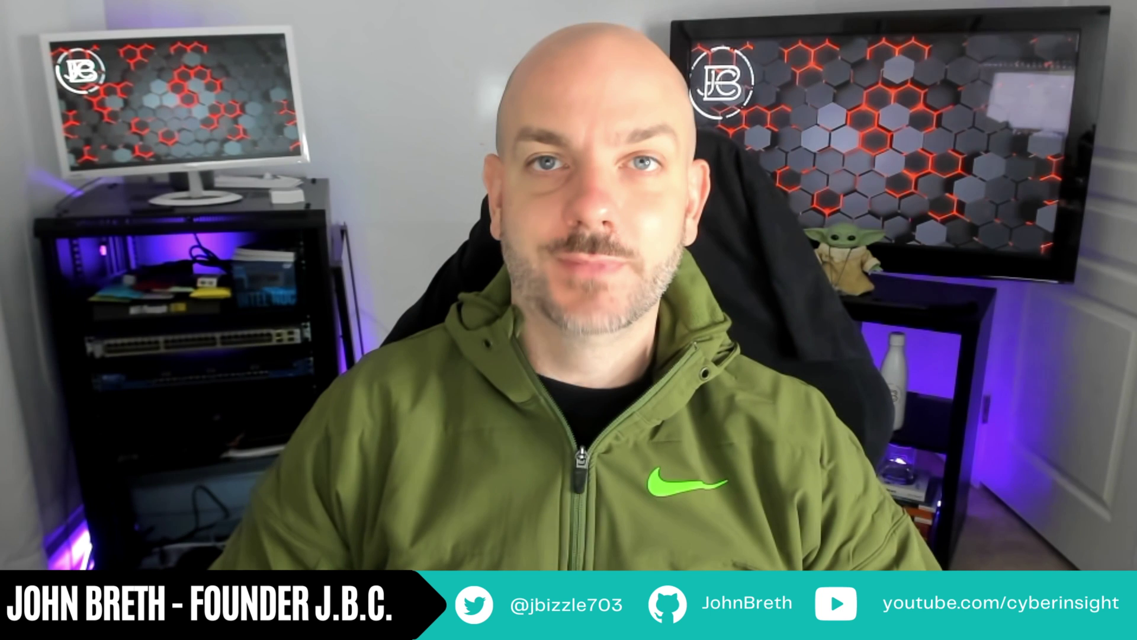